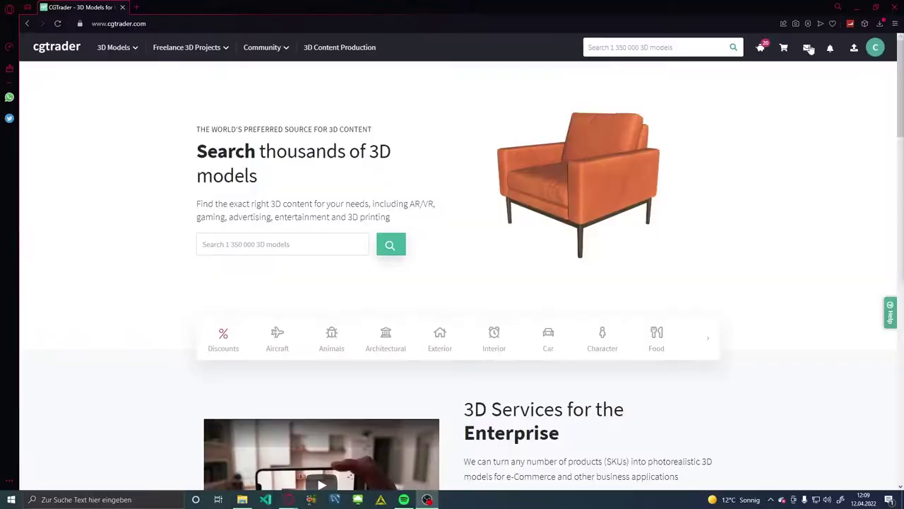
Step: Search CGTrader for free 'Dragon' models and open the Asian Dragon model page
left_click(672, 48)
type("Drago")
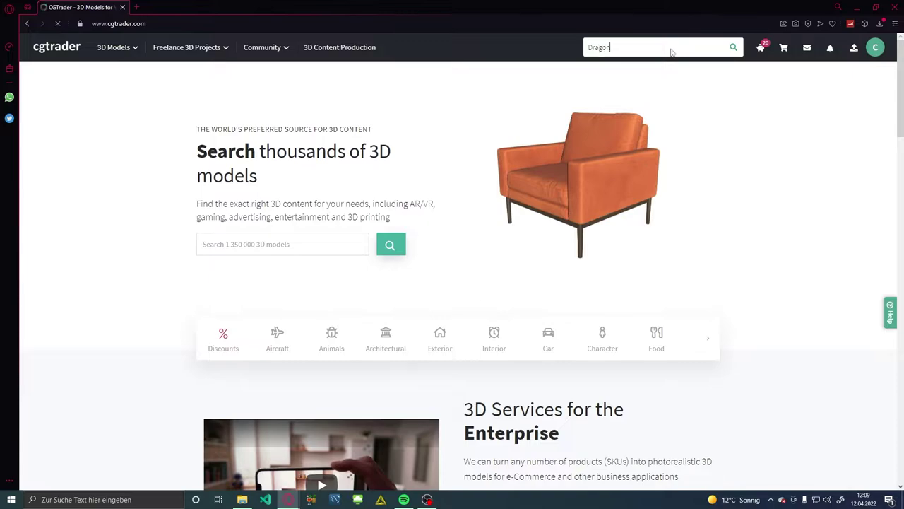
type("n")
key("Return")
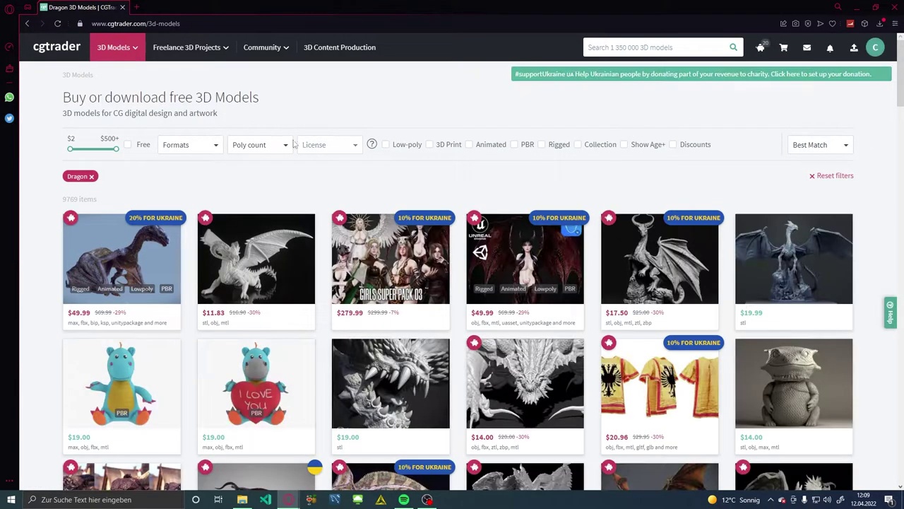
left_click(127, 146)
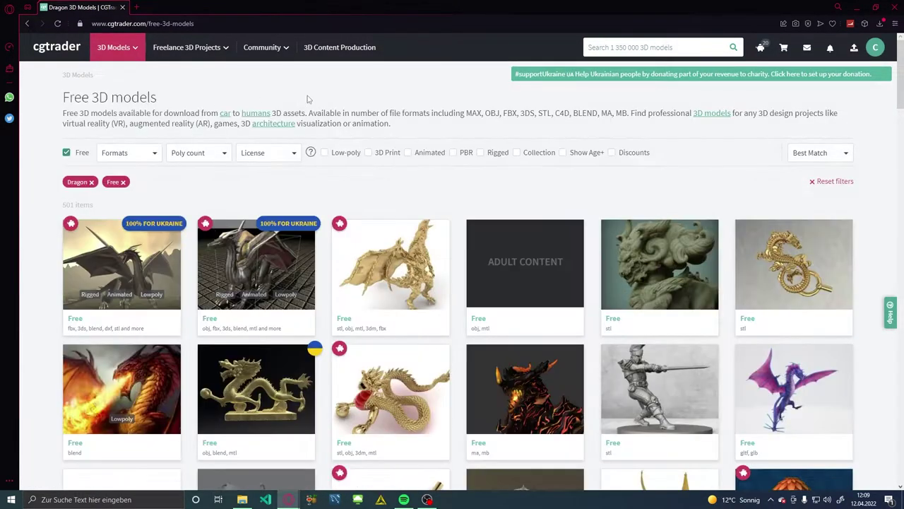
left_click(671, 286)
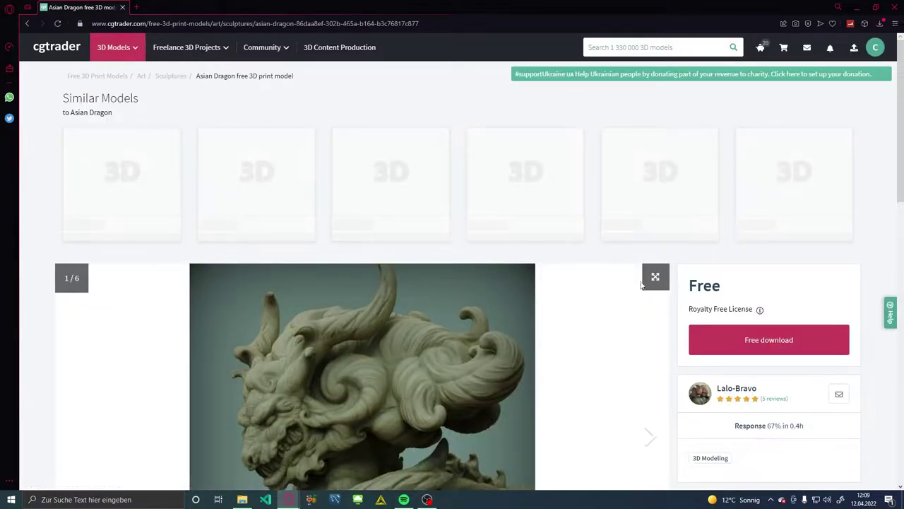
scroll(636, 297, "down", 3)
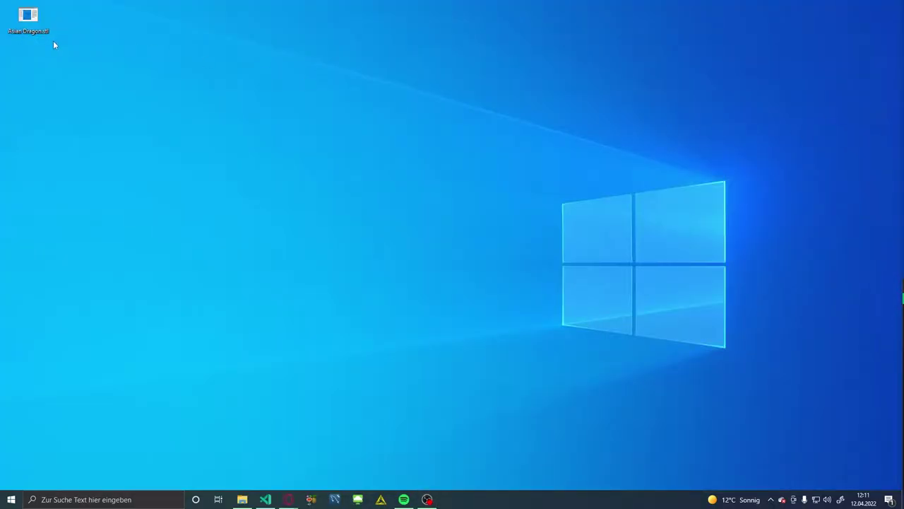
Step: Open Asian Dragon.stl from the desktop, choosing Paint 3D in the Open with dialog
double_click(29, 29)
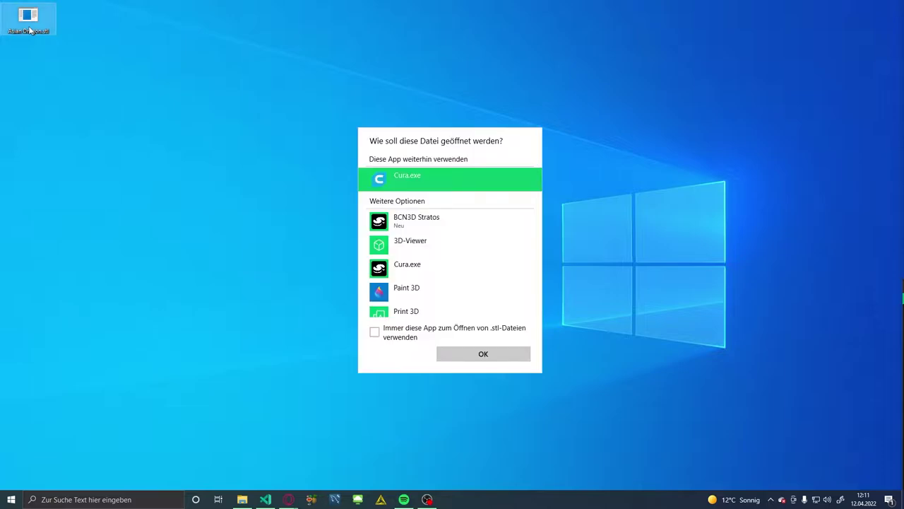
mouse_move(446, 178)
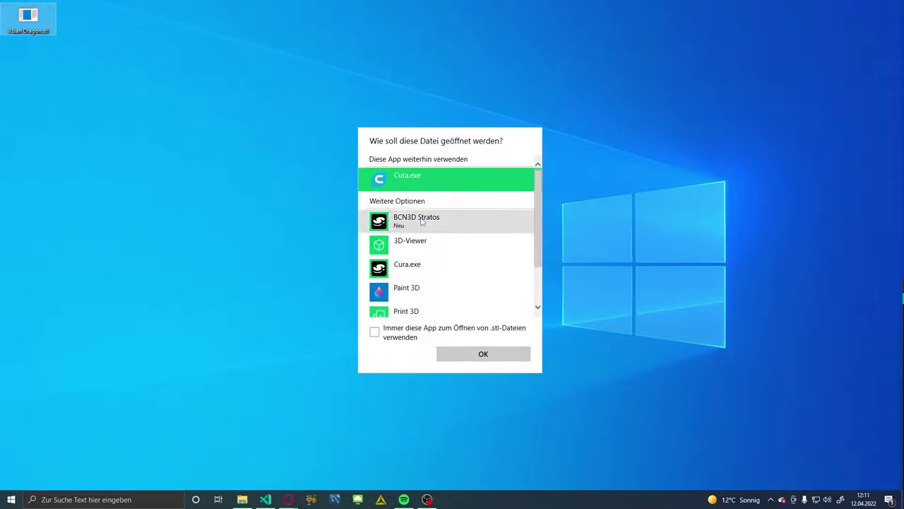
scroll(422, 220, "down", 2)
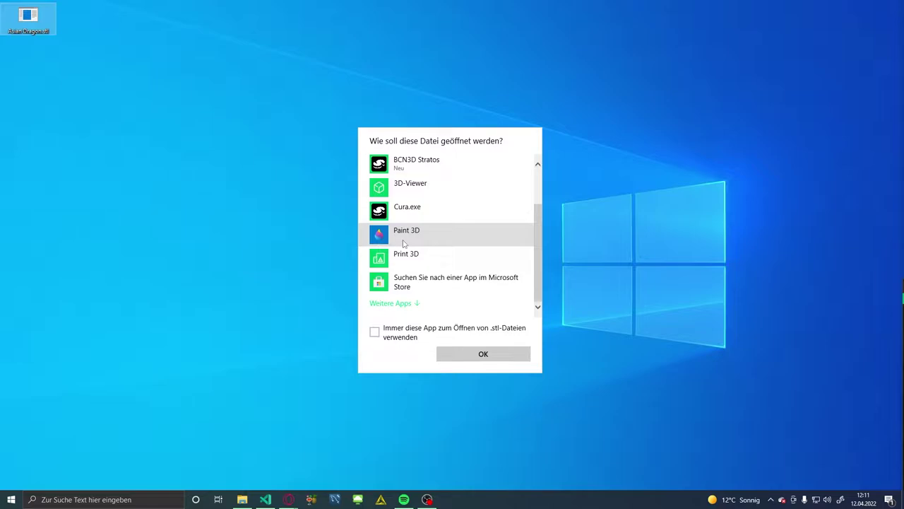
left_click(404, 243)
left_click(479, 352)
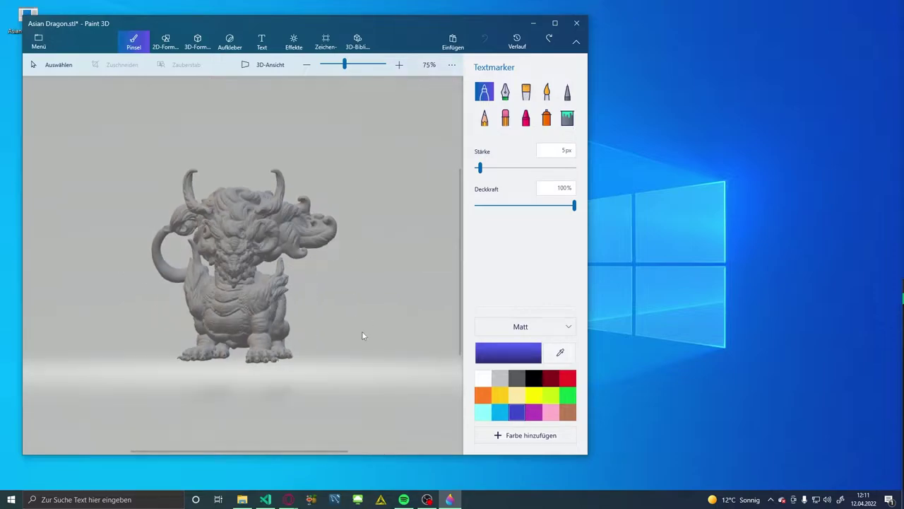
Step: View the dragon in the 3D-Ansicht perspective, orbit it, then close Paint 3D
scroll(312, 286, "up", 1)
left_click(265, 64)
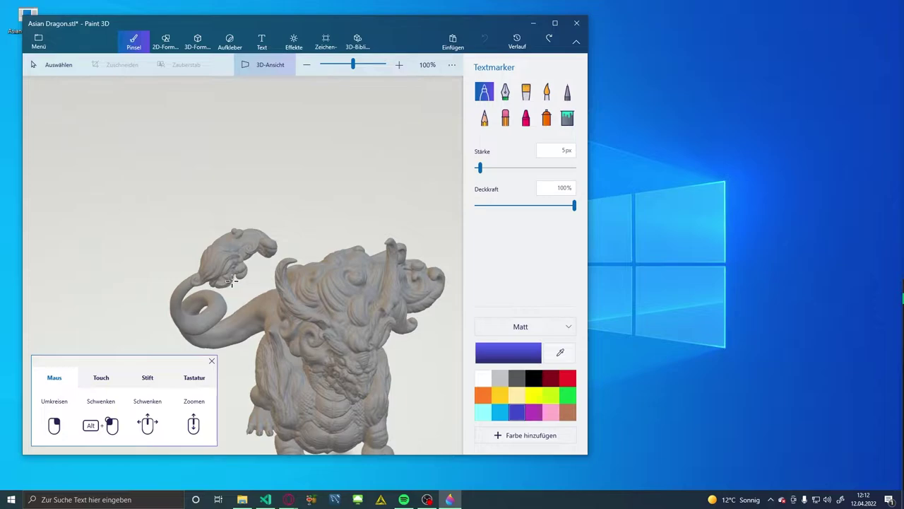
scroll(232, 280, "down", 2)
mouse_move(234, 283)
left_mouse_down()
mouse_move(283, 219)
mouse_move(218, 238)
mouse_move(446, 188)
mouse_move(160, 187)
mouse_move(307, 211)
left_mouse_up()
key("alt+F4")
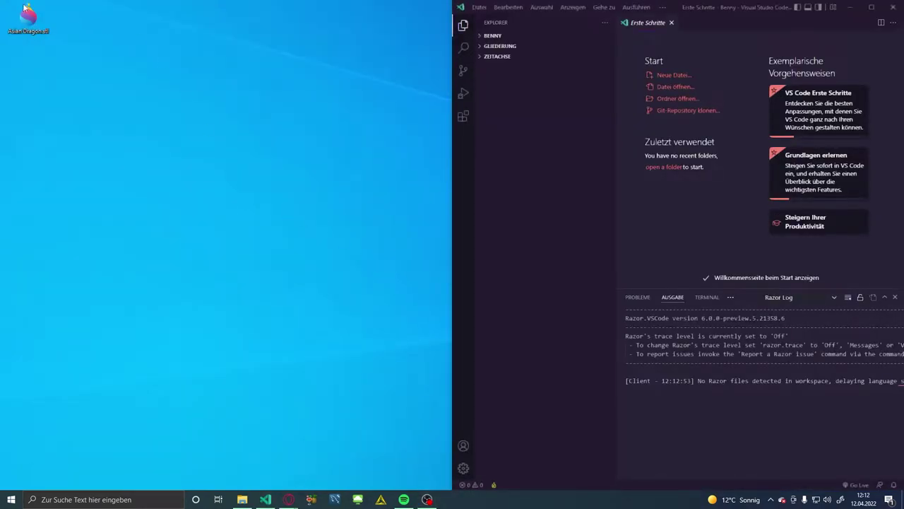
Step: Drop Asian Dragon.stl into VS Code and open the binary file anyway as text
left_click_drag(28, 18, 696, 25)
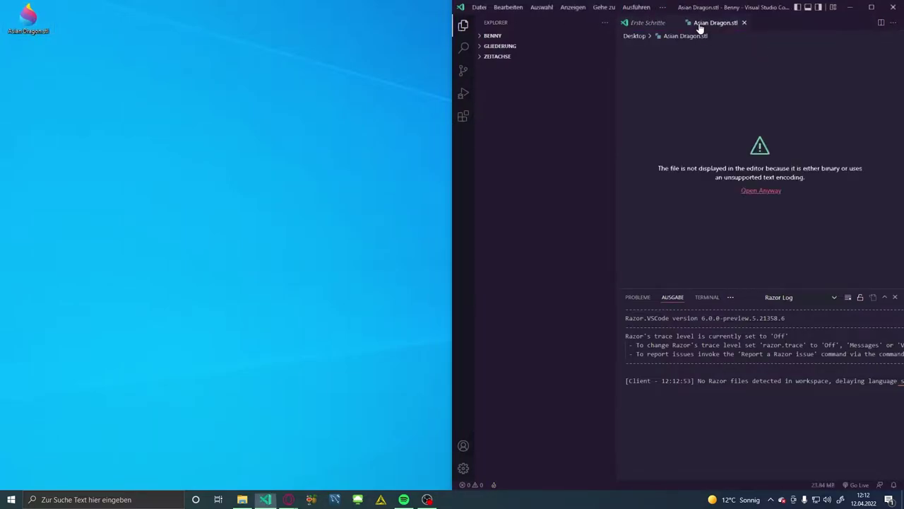
left_click(761, 191)
left_click(590, 41)
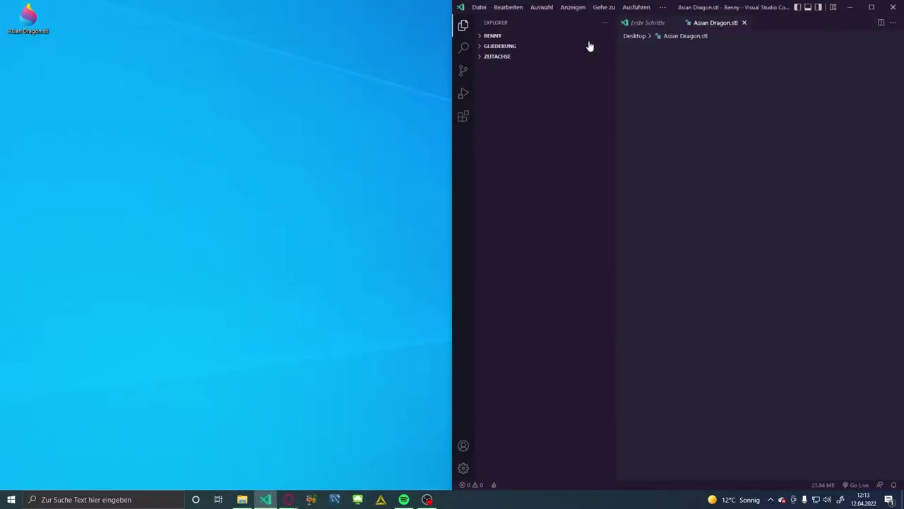
left_click(751, 146)
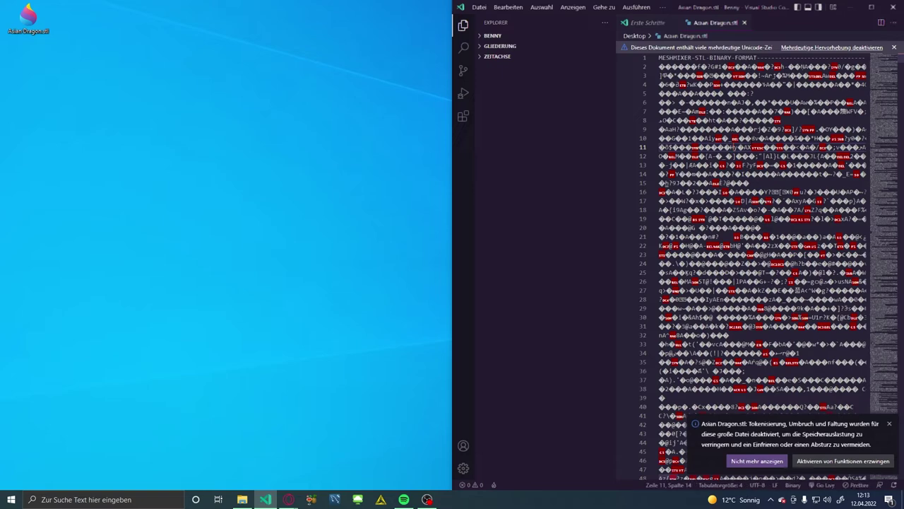
Step: Maximize the editor and jump to the end of the file, near line 151002
scroll(763, 266, "down", 2)
scroll(763, 266, "down", 2)
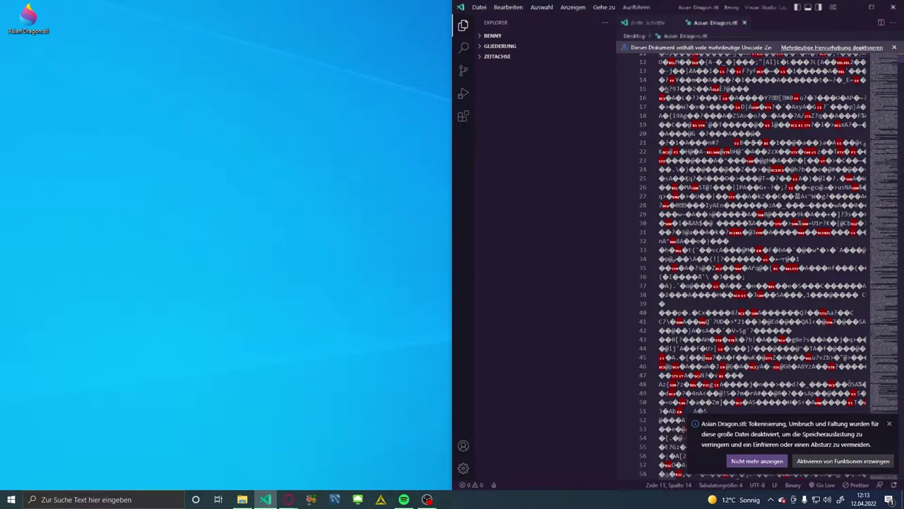
scroll(763, 266, "down", 10)
scroll(763, 266, "down", 10)
key("super+Up")
scroll(523, 267, "down", 5)
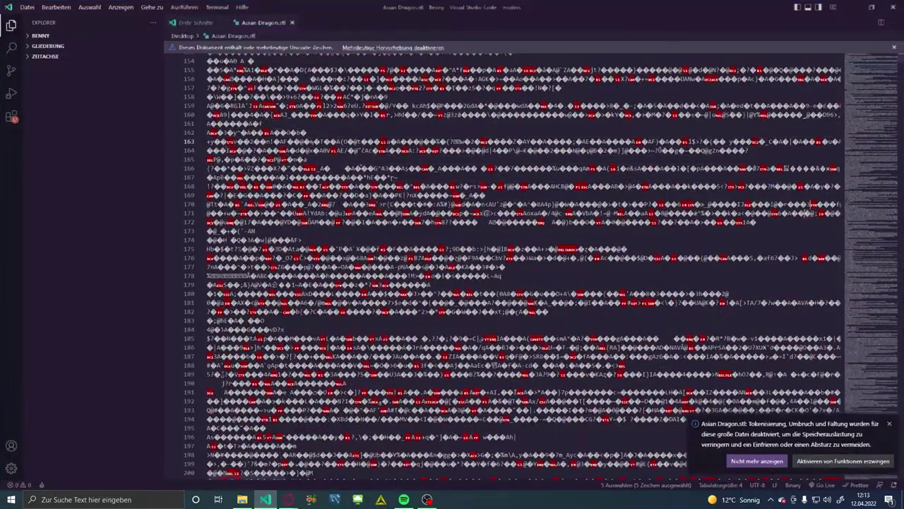
left_click_drag(869, 78, 852, 483)
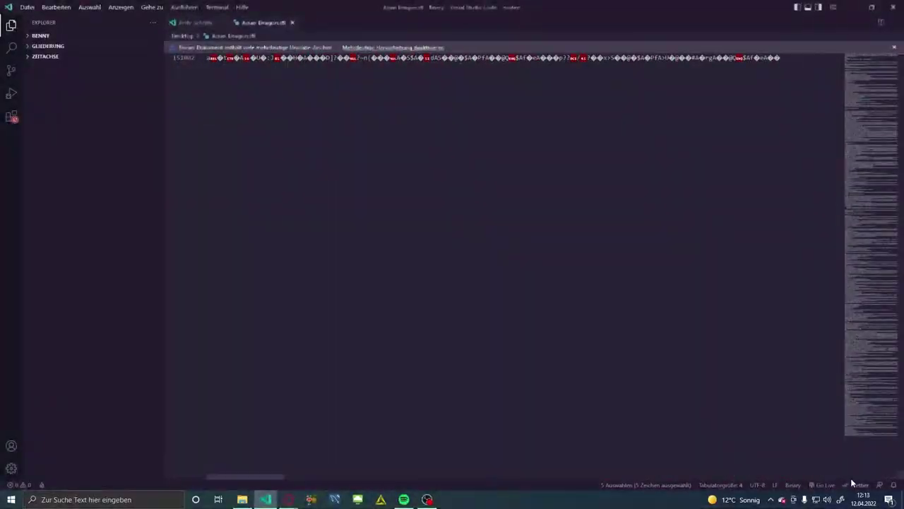
scroll(522, 247, "up", 2)
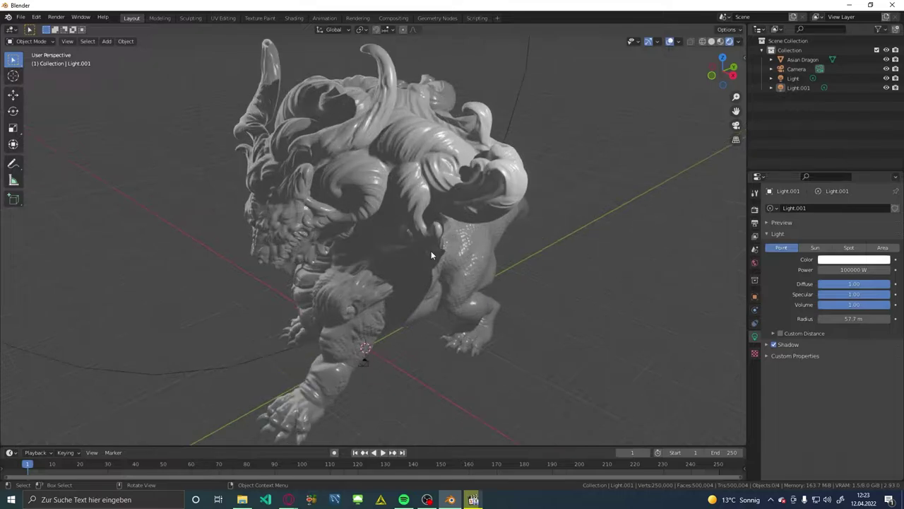
Step: Select the Asian Dragon, switch to X-ray Wireframe shading, and zoom into its triangles
scroll(431, 255, "up", 2)
left_click(412, 214)
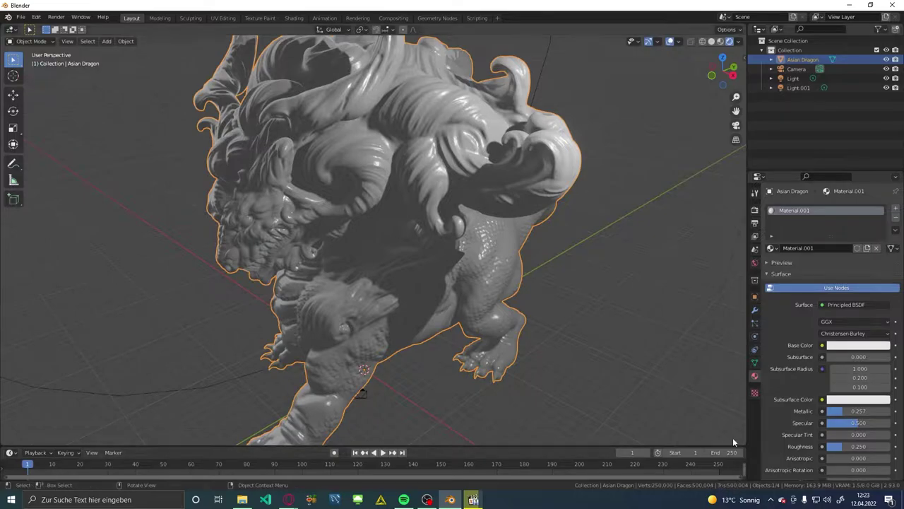
left_click(701, 41)
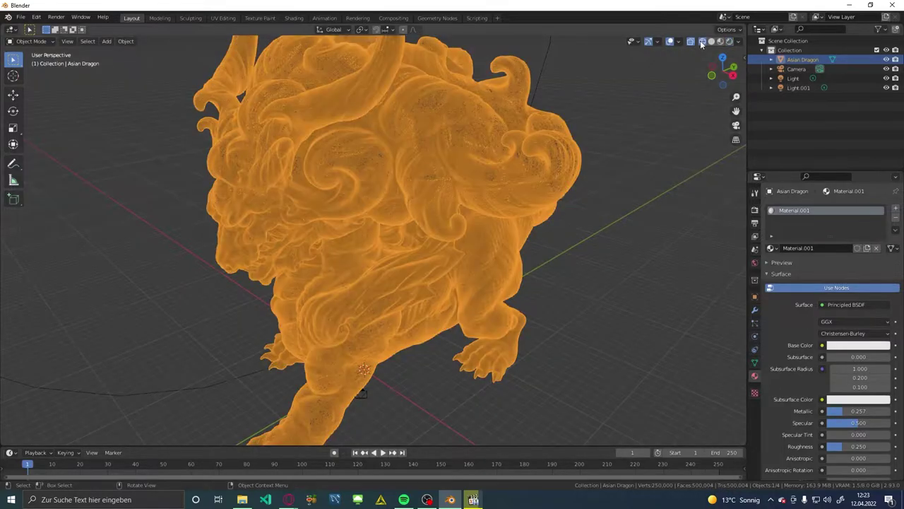
scroll(417, 165, "up", 3)
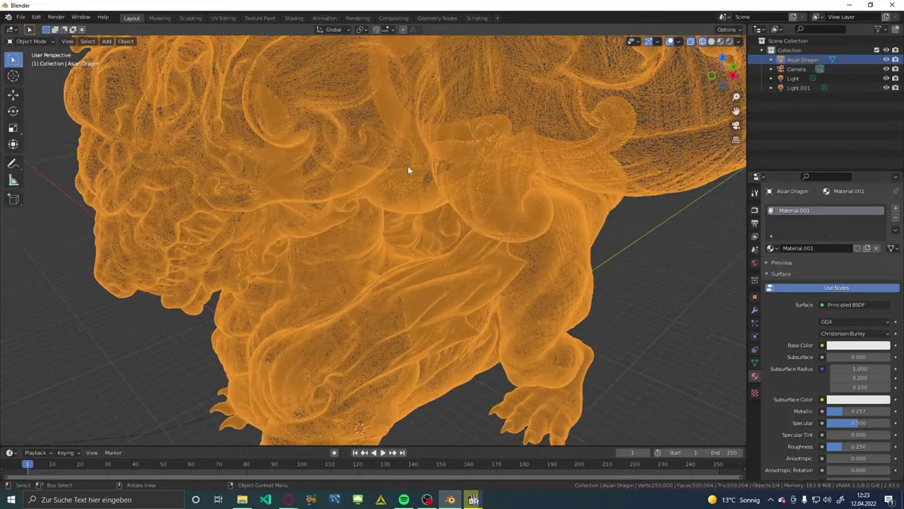
scroll(406, 164, "up", 3)
scroll(413, 190, "up", 3)
scroll(427, 225, "up", 2)
scroll(453, 235, "up", 3)
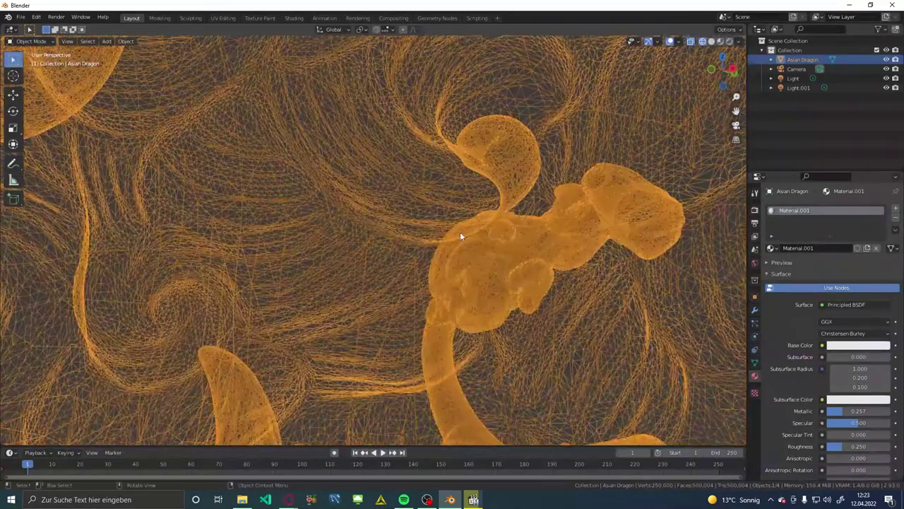
scroll(460, 227, "up", 2)
scroll(462, 223, "up", 2)
scroll(462, 220, "up", 2)
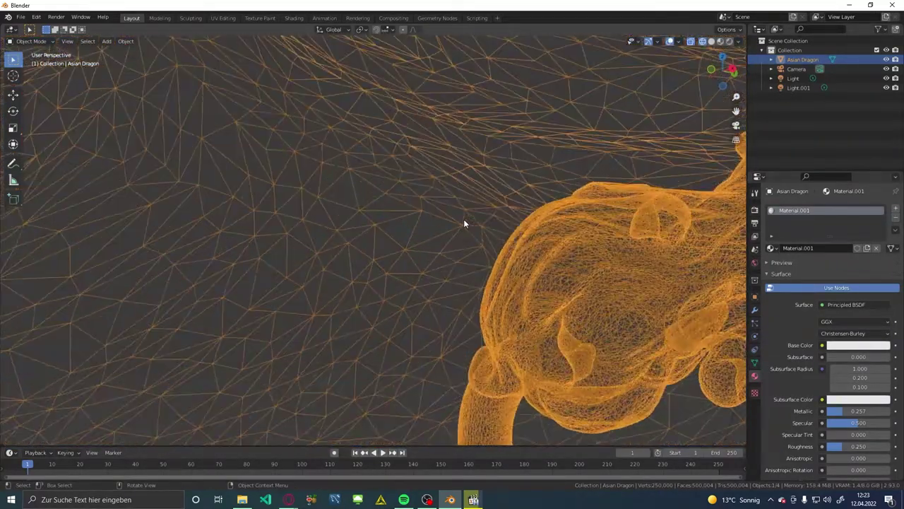
scroll(459, 233, "up", 1)
Step: Switch the dragon mesh into Edit Mode
scroll(457, 239, "up", 1)
left_click(35, 41)
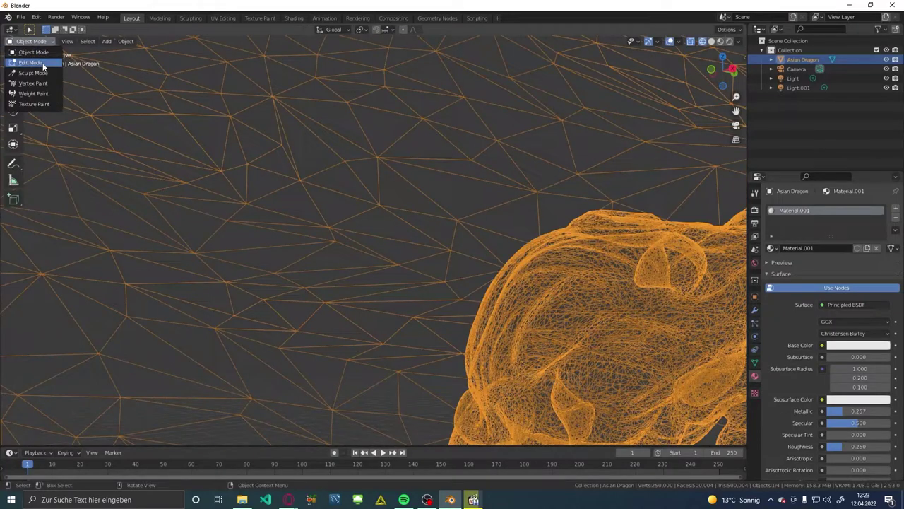
left_click(42, 65)
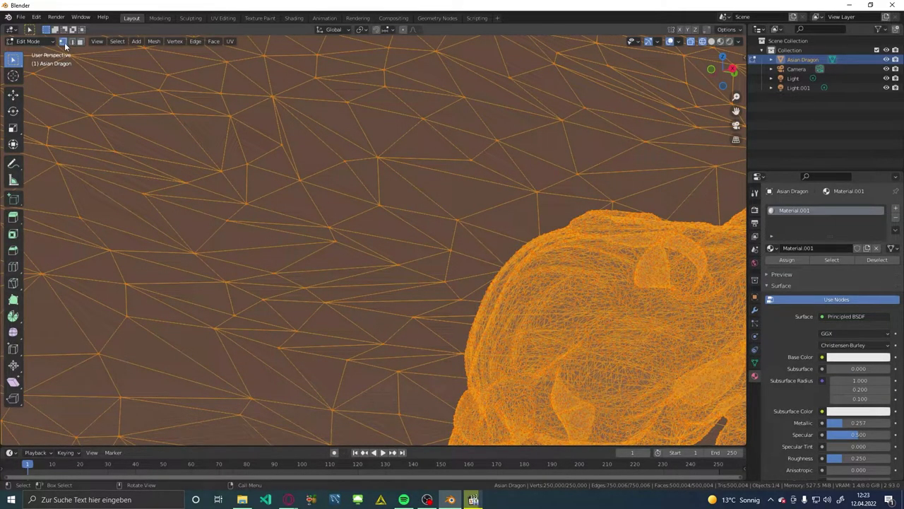
Step: Move a selected vertex, then change selection mode to edges and finally faces
left_click(278, 183)
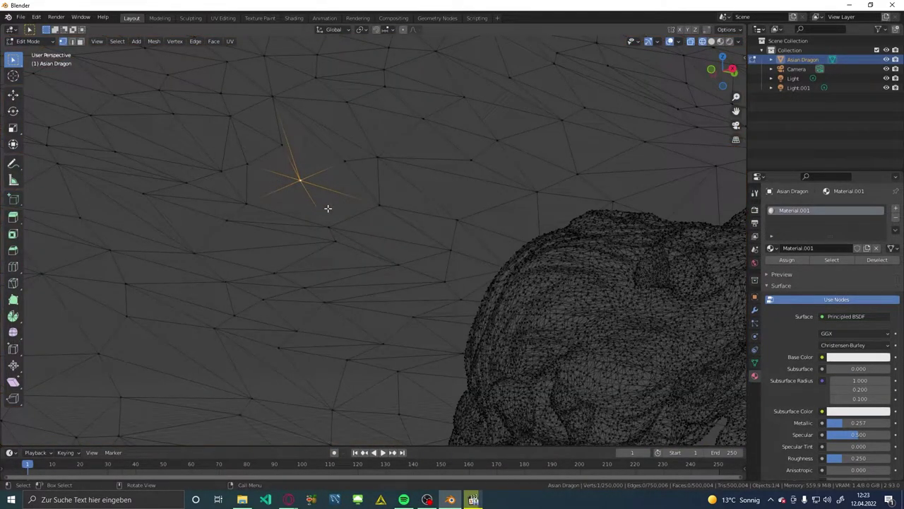
left_click(384, 205)
left_click_drag(379, 205, 330, 223)
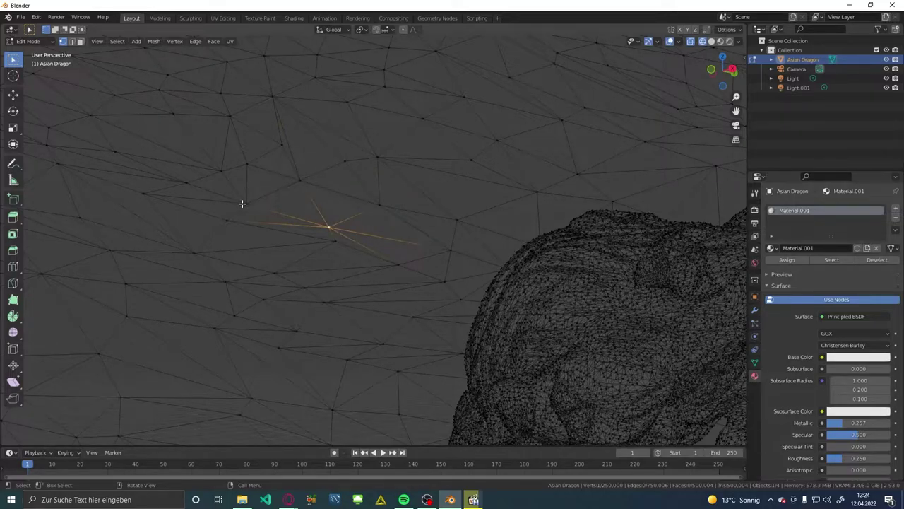
left_click_drag(242, 204, 245, 203)
left_click(71, 43)
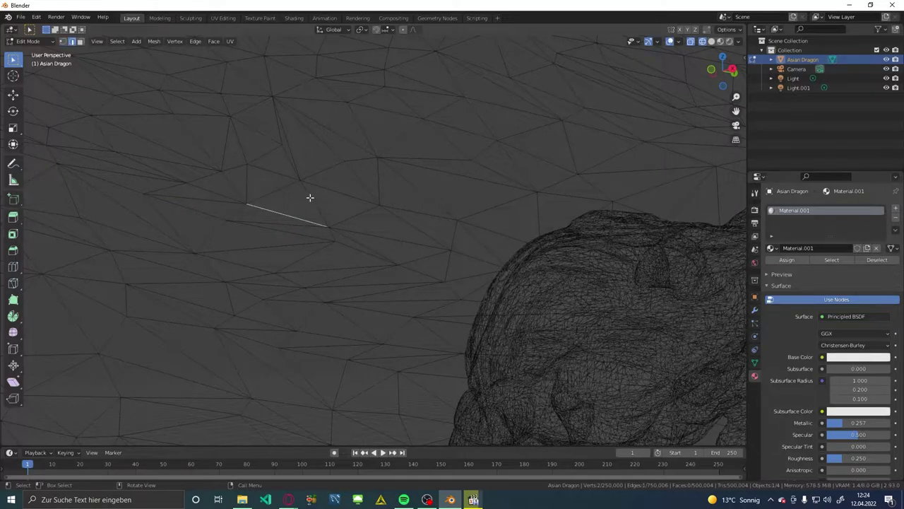
left_click(80, 41)
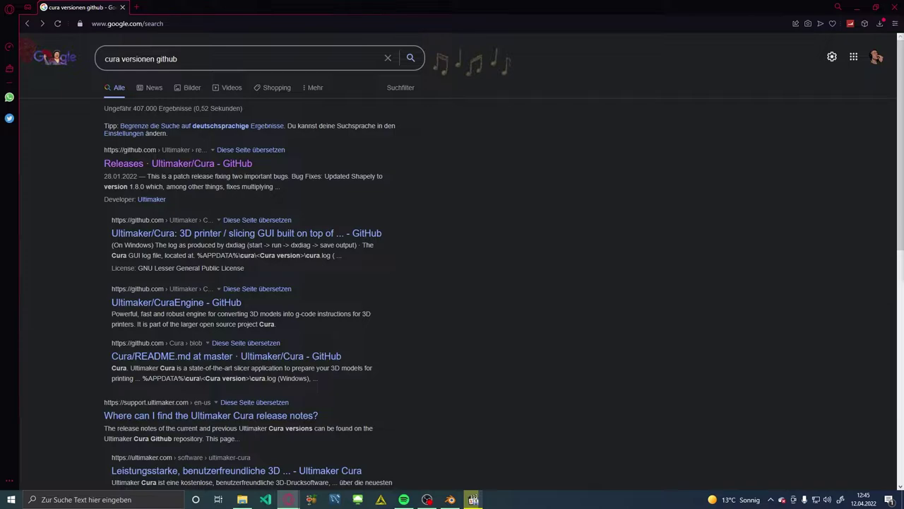
Step: Open the 'Releases · Ultimaker/Cura' result and browse the Cura 4.13.1 release notes
left_click(183, 169)
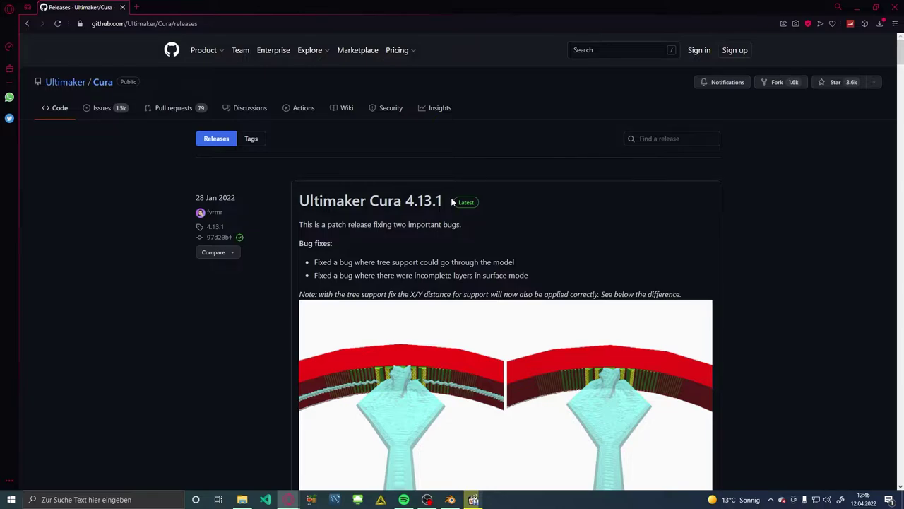
scroll(270, 221, "down", 5)
scroll(270, 233, "down", 4)
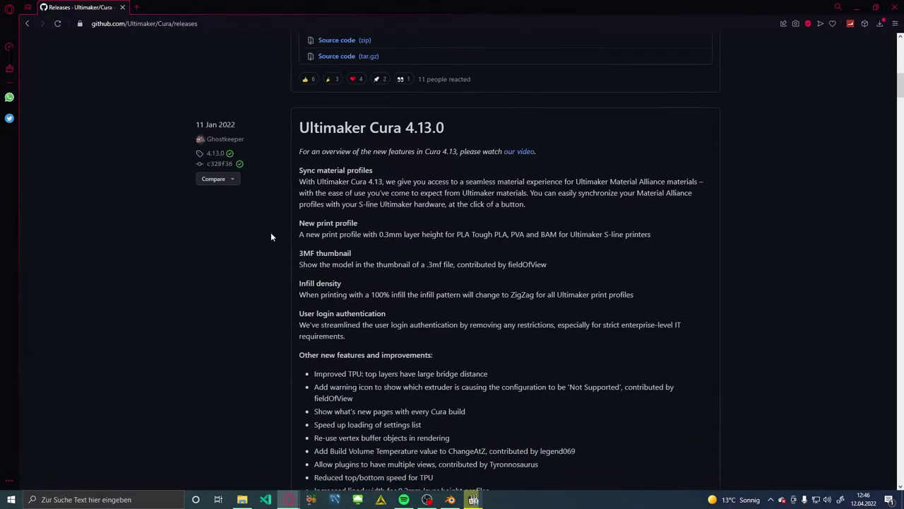
scroll(360, 233, "up", 6)
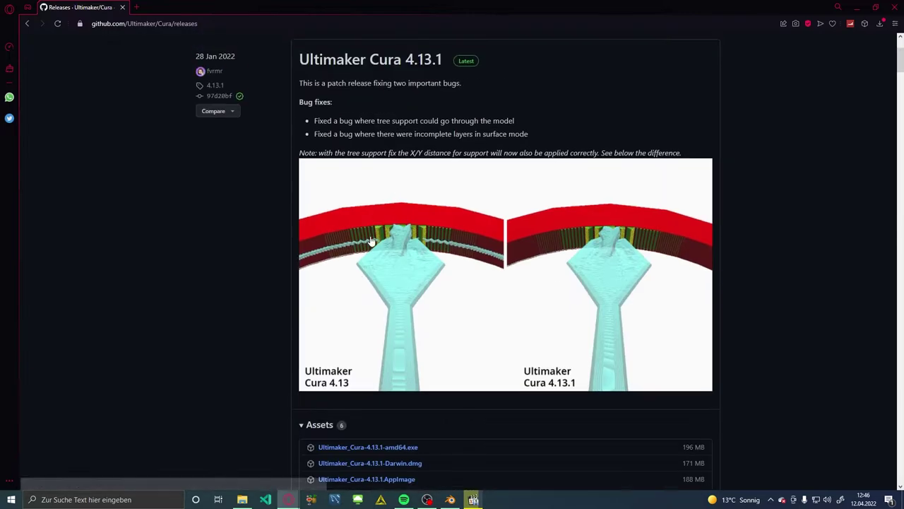
scroll(360, 234, "up", 4)
left_click(671, 138)
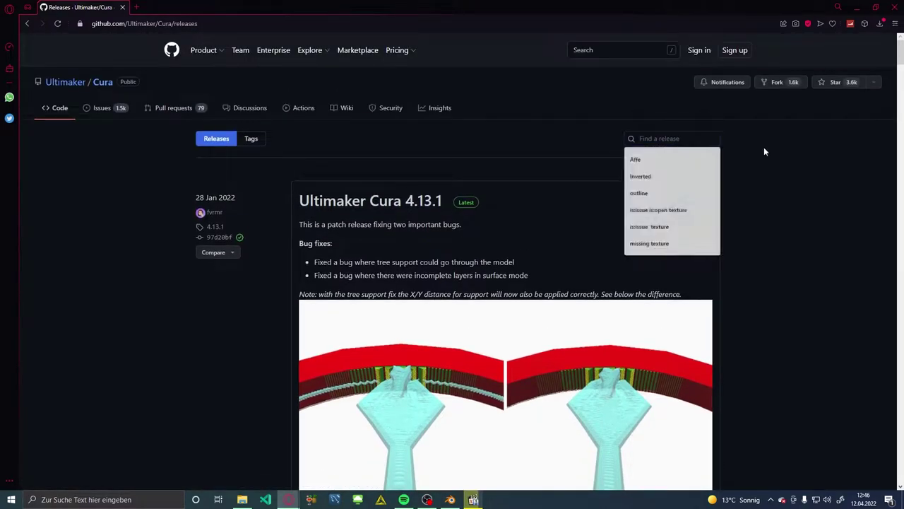
left_click(586, 136)
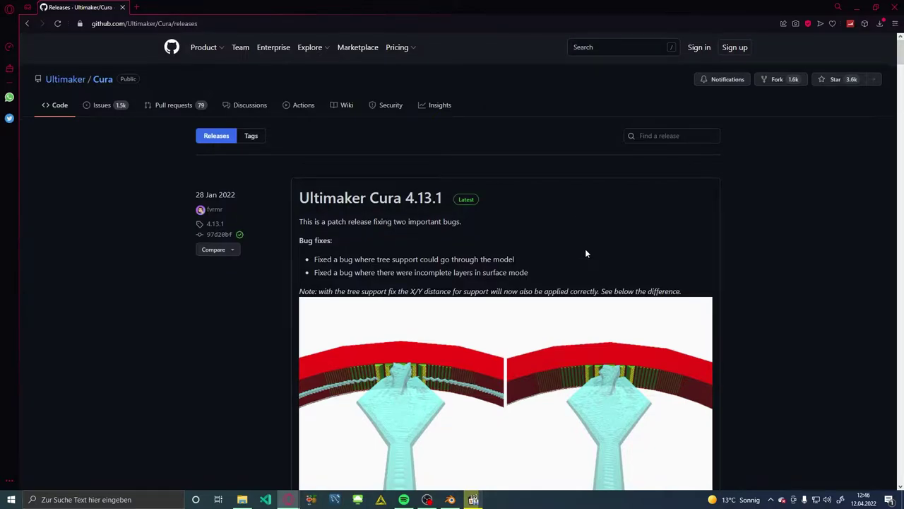
Step: Go to page 5, the oldest page of Cura releases
scroll(585, 253, "down", 10)
scroll(586, 249, "down", 10)
scroll(586, 249, "down", 10)
scroll(587, 250, "down", 10)
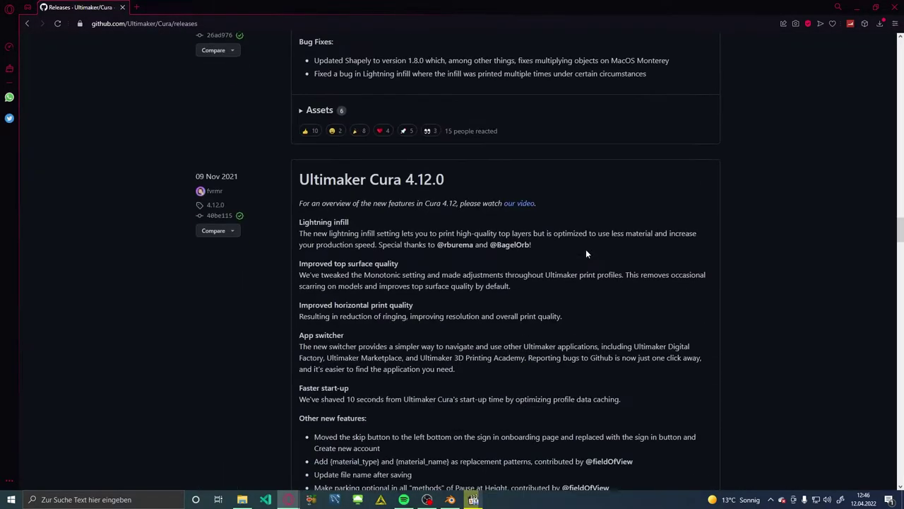
scroll(586, 249, "down", 10)
scroll(585, 250, "down", 10)
scroll(585, 250, "down", 10)
scroll(585, 253, "down", 10)
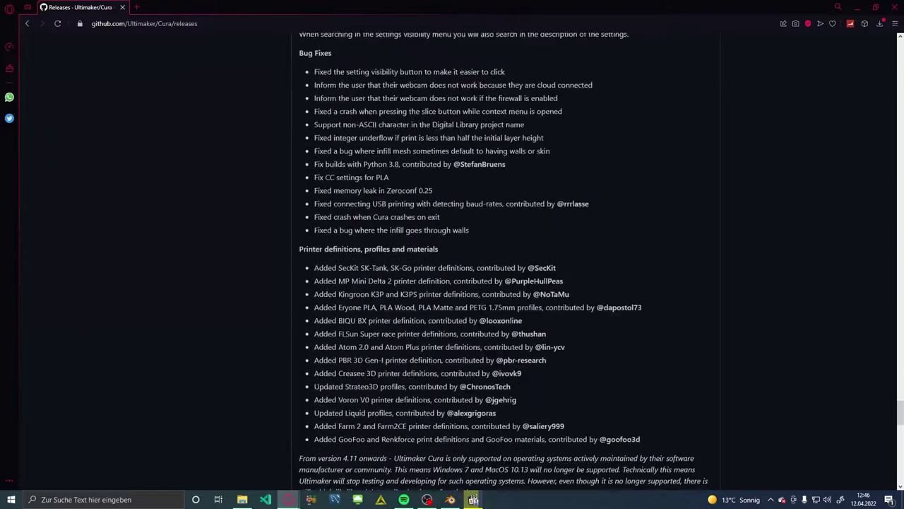
scroll(585, 253, "down", 10)
scroll(585, 252, "down", 10)
scroll(585, 253, "down", 3)
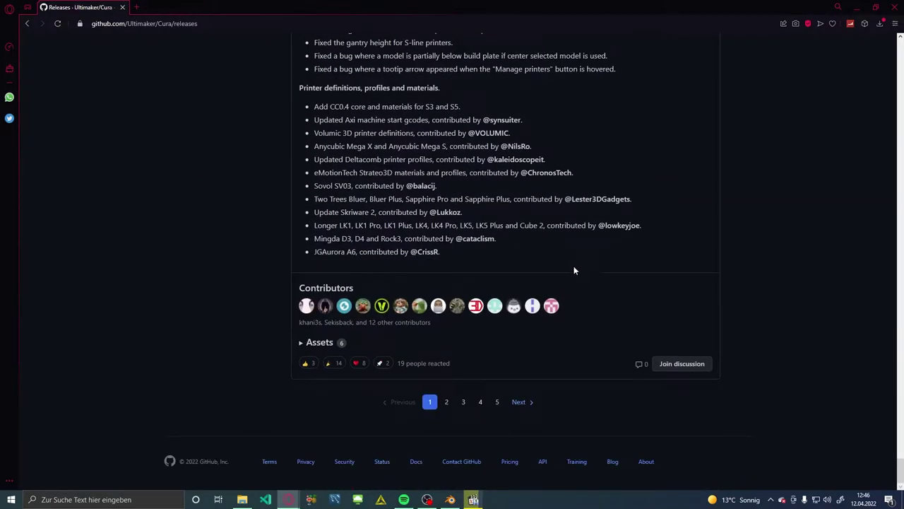
left_click(499, 402)
Step: Expand the Assets download list for Cura v2.3.1
scroll(470, 339, "down", 5)
scroll(461, 325, "down", 5)
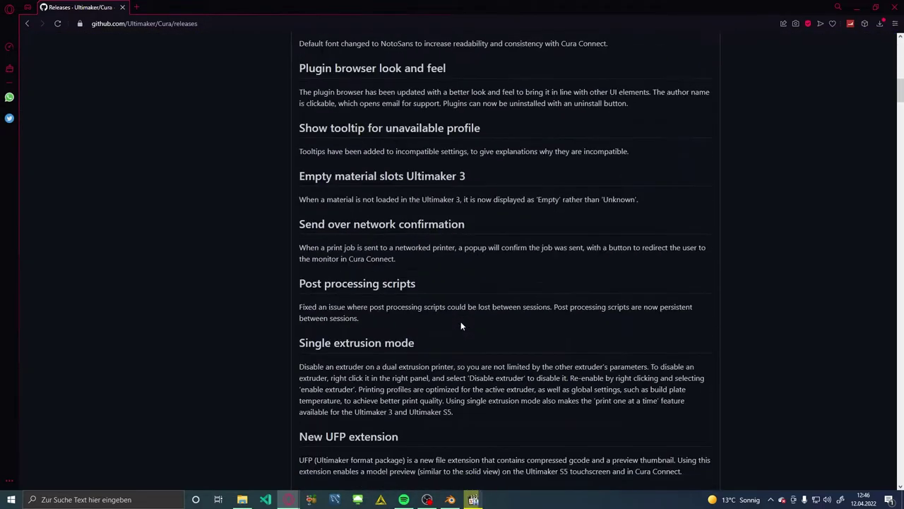
scroll(461, 325, "down", 5)
scroll(462, 322, "down", 5)
scroll(462, 321, "down", 5)
scroll(462, 323, "down", 5)
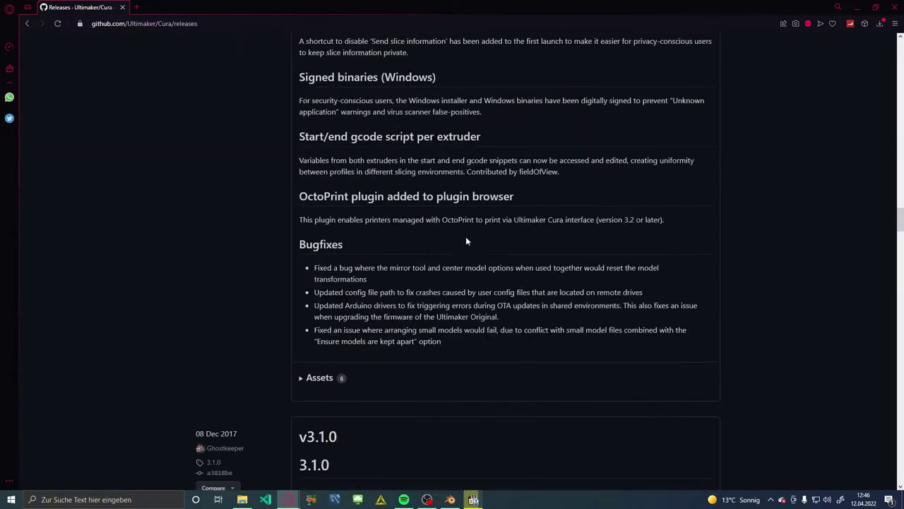
scroll(466, 283, "down", 5)
scroll(466, 318, "down", 5)
scroll(467, 323, "down", 5)
scroll(467, 324, "down", 5)
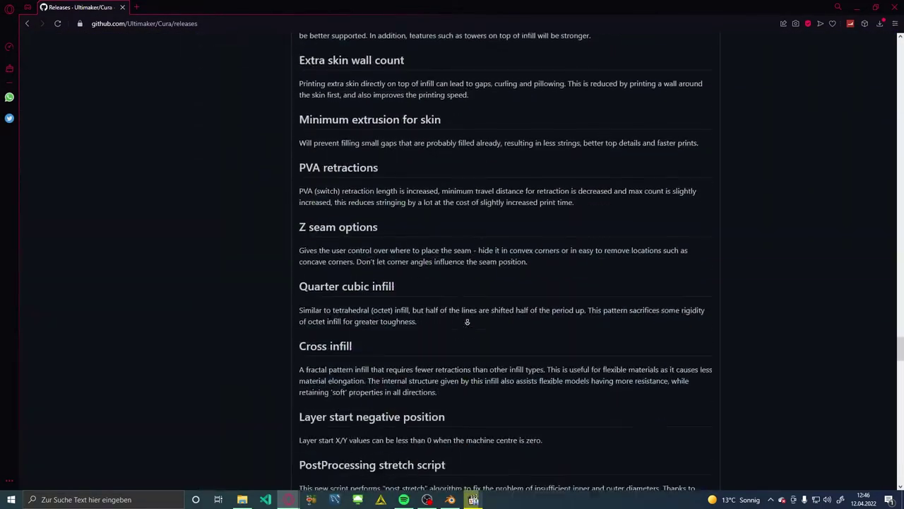
scroll(467, 323, "down", 5)
scroll(467, 323, "down", 5)
scroll(467, 322, "down", 5)
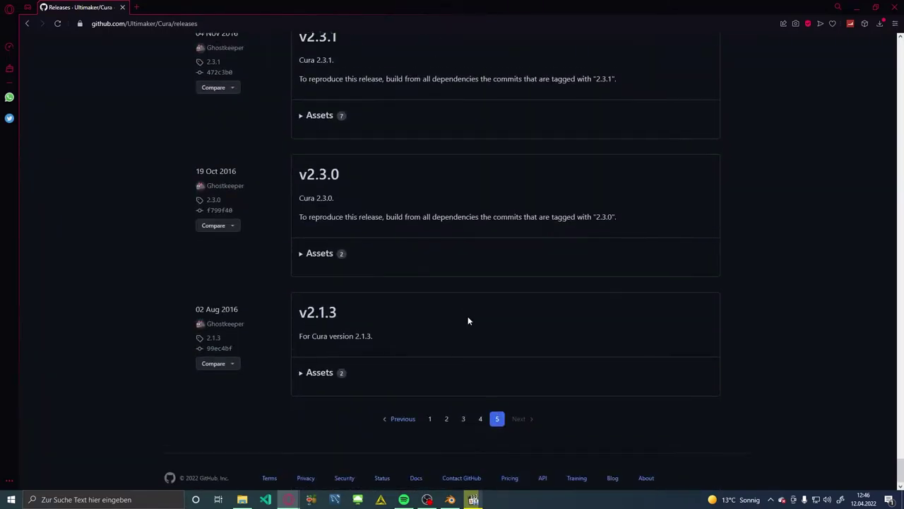
scroll(467, 316, "up", 1)
scroll(468, 316, "up", 1)
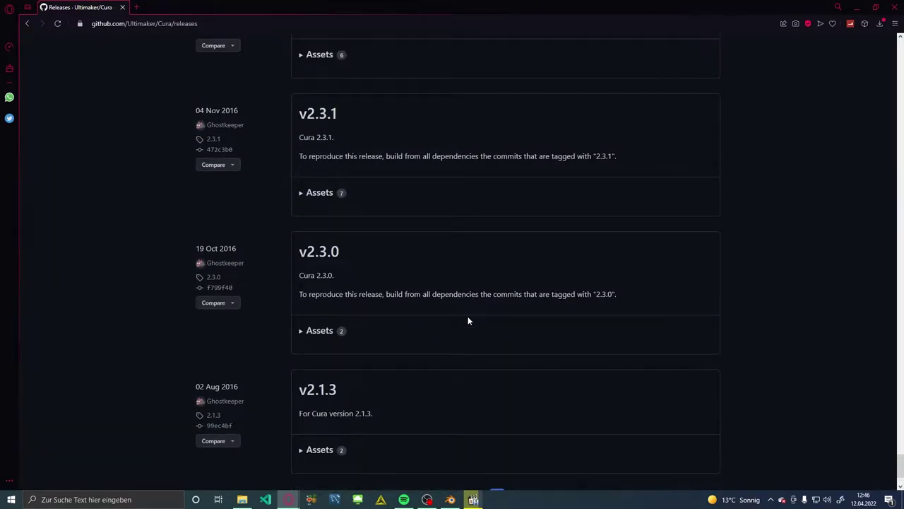
left_click(310, 199)
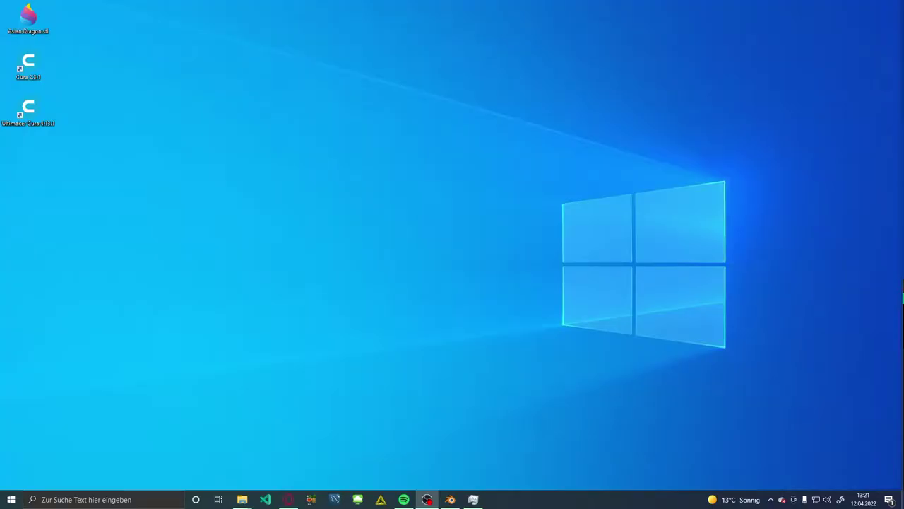
Step: Launch Cura 2.3.1 from its desktop shortcut
left_click(376, 57)
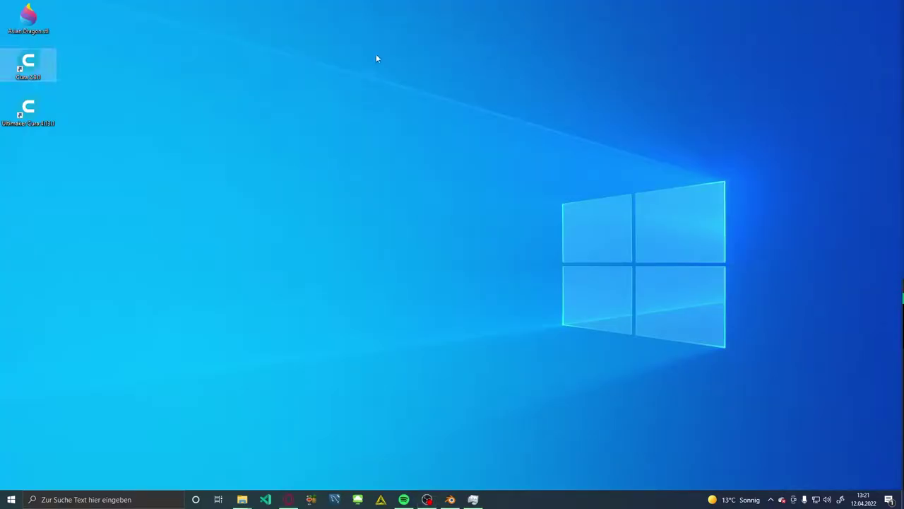
double_click(37, 67)
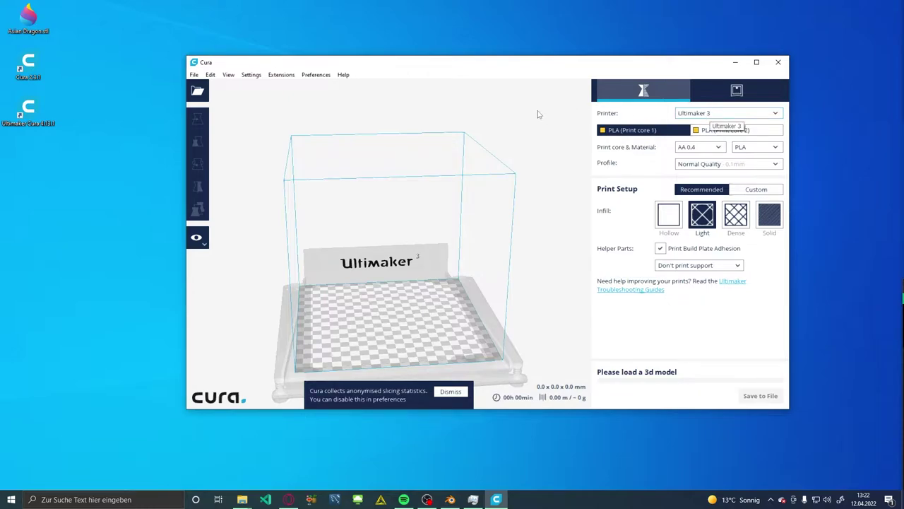
Step: Load the Asian Dragon onto the build plate and scale it to 1000%
left_click_drag(27, 20, 400, 302)
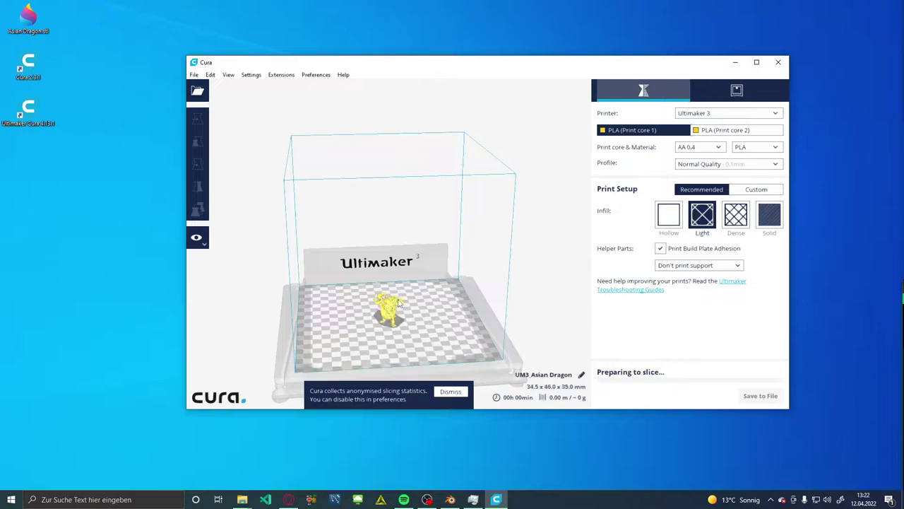
left_click(397, 304)
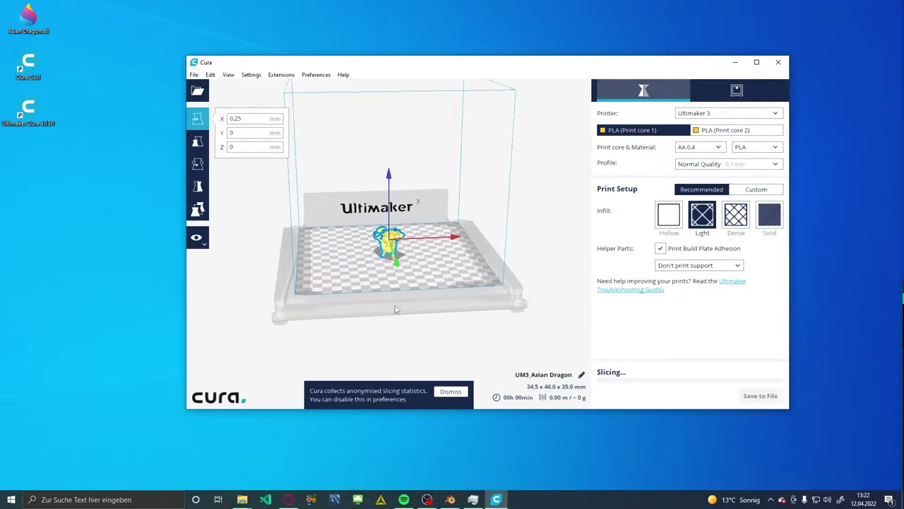
left_click(197, 142)
type("1000")
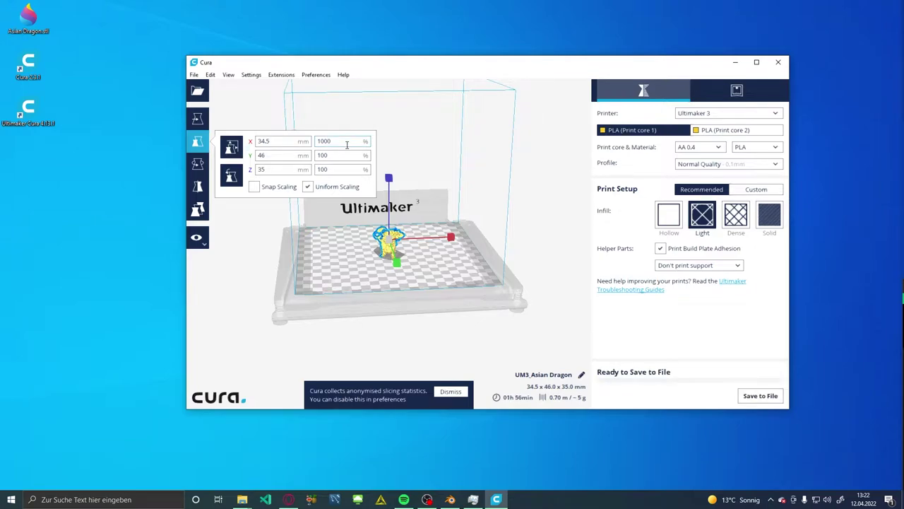
key("Return")
Step: Try 200% and then 500% uniform scale, checking the dragon from the side
double_click(347, 144)
type("200")
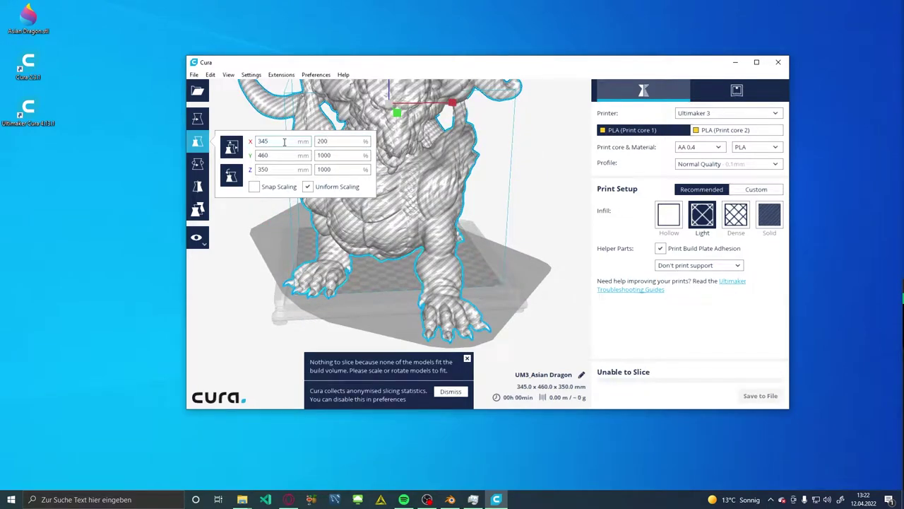
key("Return")
double_click(342, 143)
type("500")
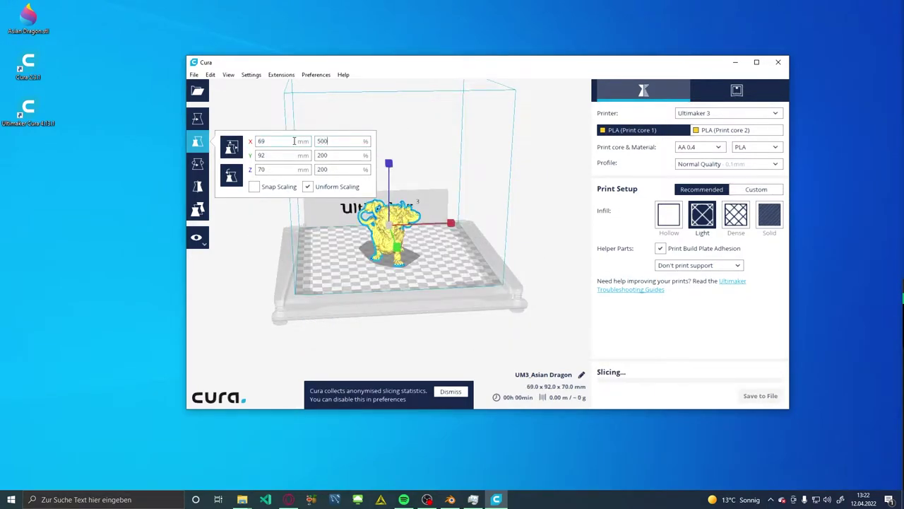
key("Return")
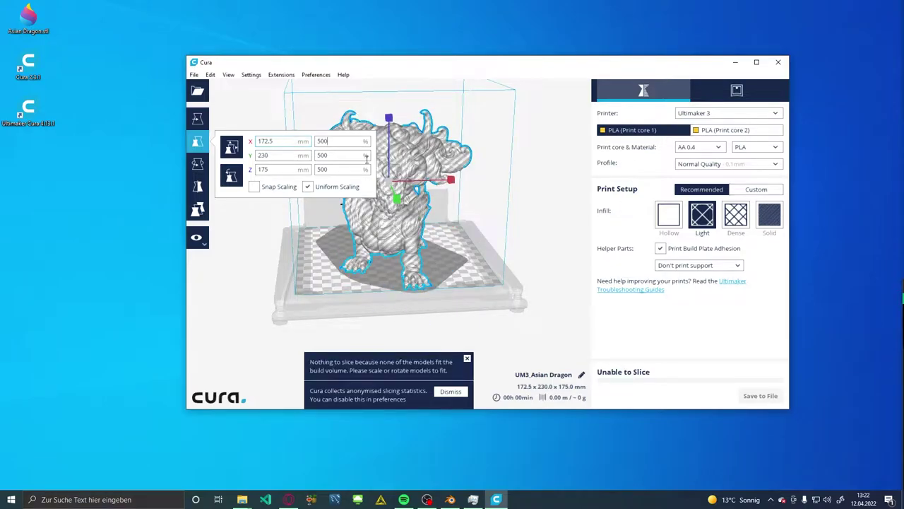
left_click(554, 210)
mouse_move(545, 209)
right_mouse_down()
mouse_move(388, 219)
mouse_move(399, 220)
mouse_move(338, 154)
right_mouse_up()
Step: Rescale the dragon to 450%, then settle on 420% (151.9 x 174.6 x 147.0 mm)
left_click(399, 221)
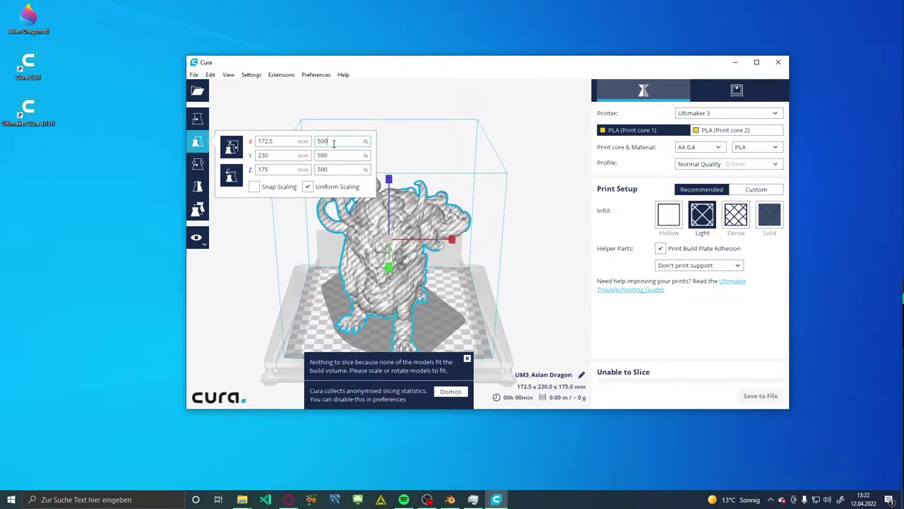
type("450")
key("Return")
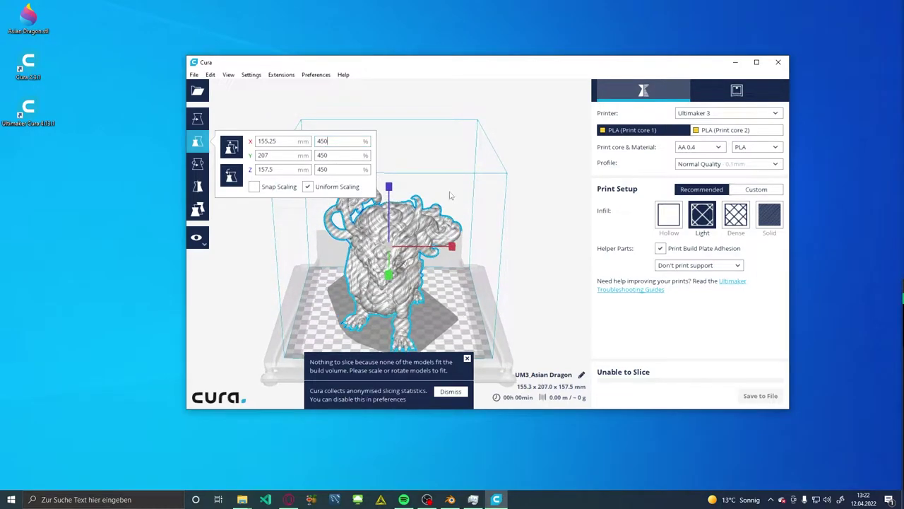
left_click(565, 262)
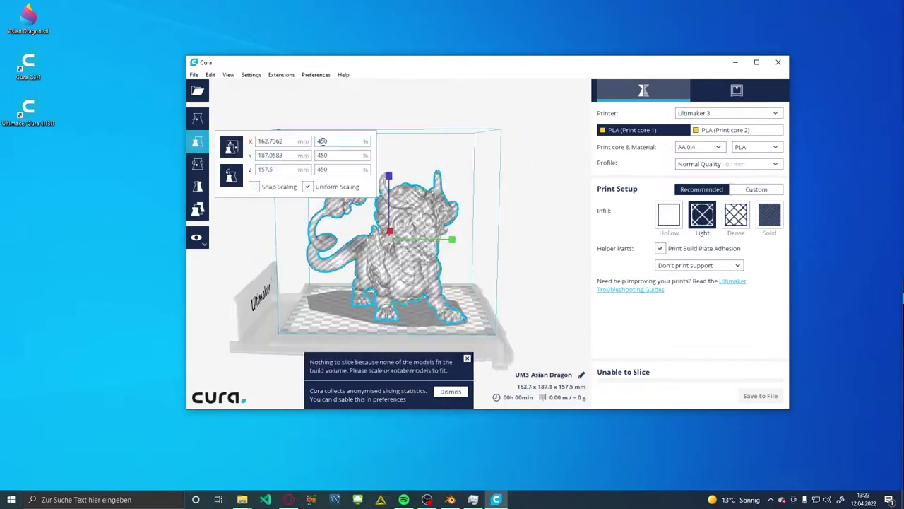
key("Return")
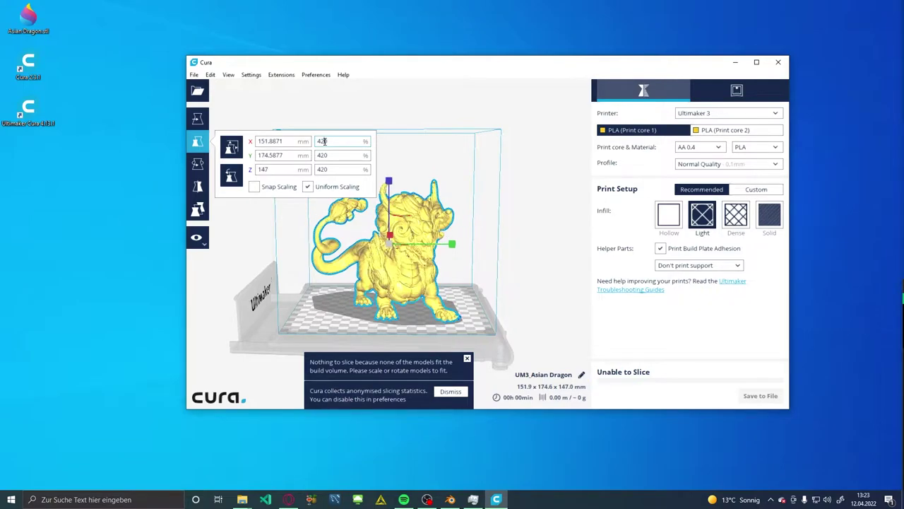
left_click(557, 224)
mouse_move(422, 239)
right_mouse_down()
mouse_move(490, 278)
mouse_move(488, 231)
mouse_move(600, 261)
right_mouse_up()
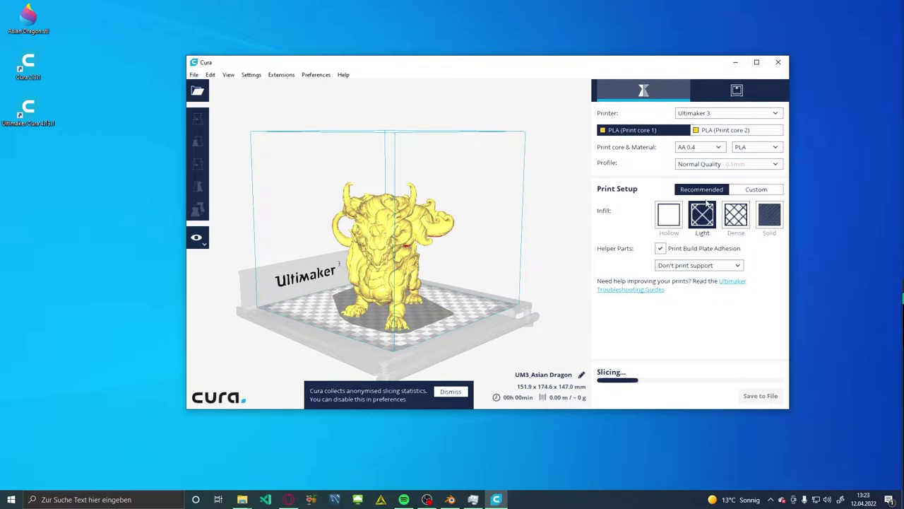
Step: Maximize Cura, show the Custom settings with Quality expanded, and set Layer Height to 0.3 mm
left_click(756, 190)
left_click(756, 62)
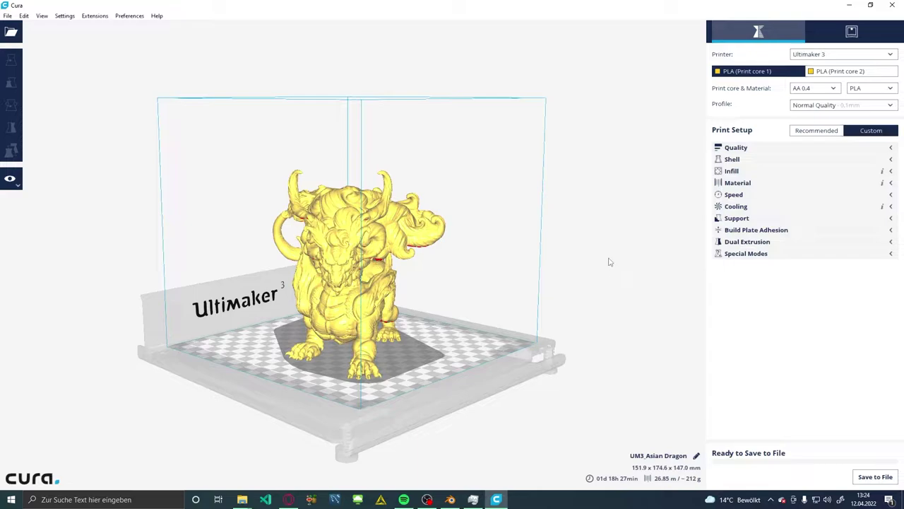
left_click(891, 147)
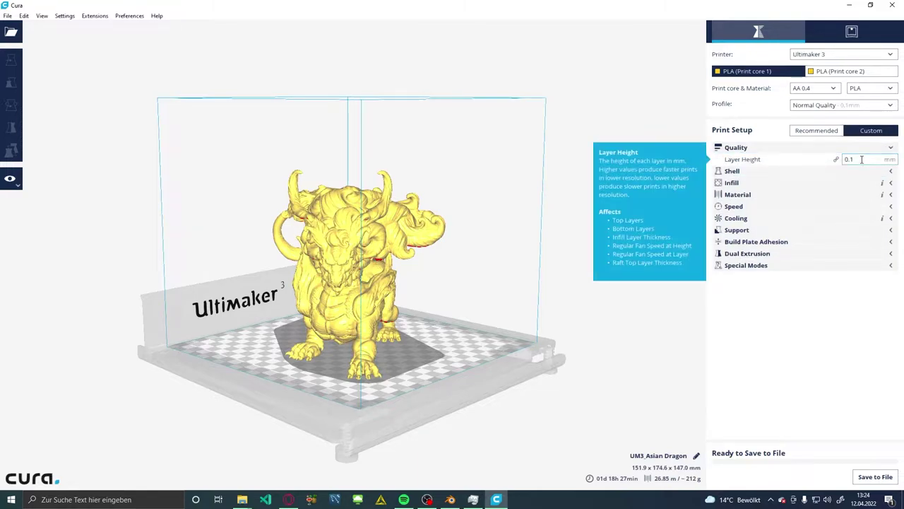
right_click_drag(567, 262, 685, 256)
type("3")
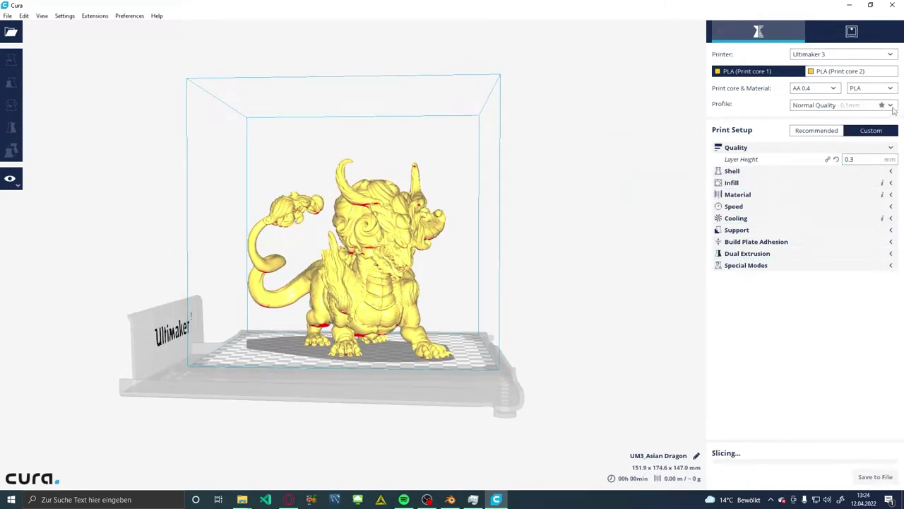
Step: Check the quality profile and print core lists without changes, then expand the Shell settings
left_click(892, 108)
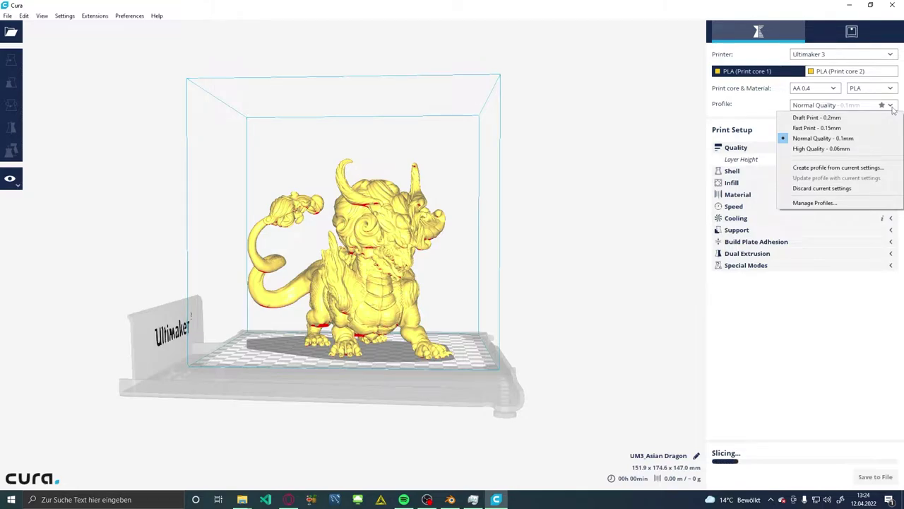
left_click(834, 89)
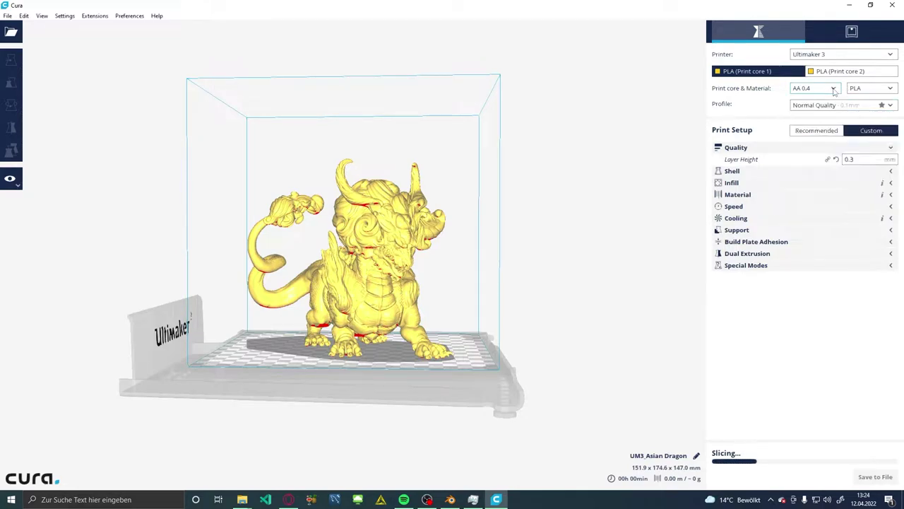
left_click(834, 90)
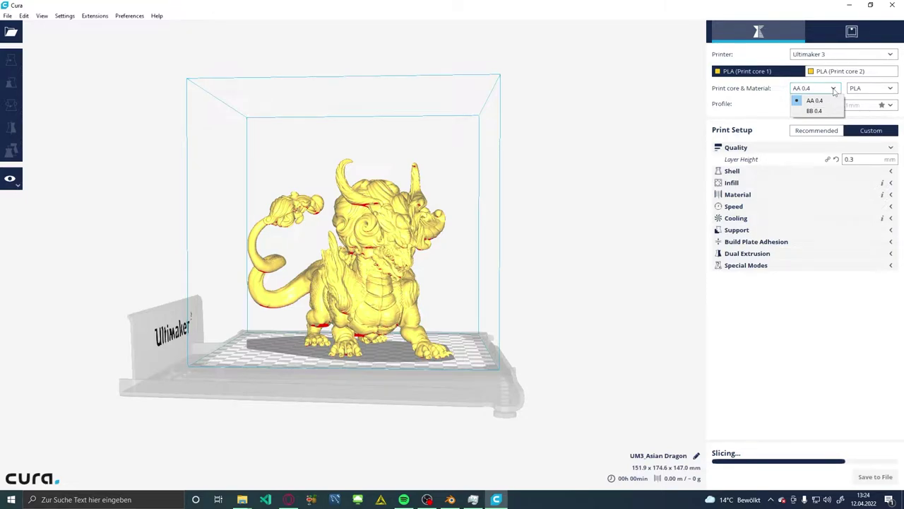
left_click(768, 94)
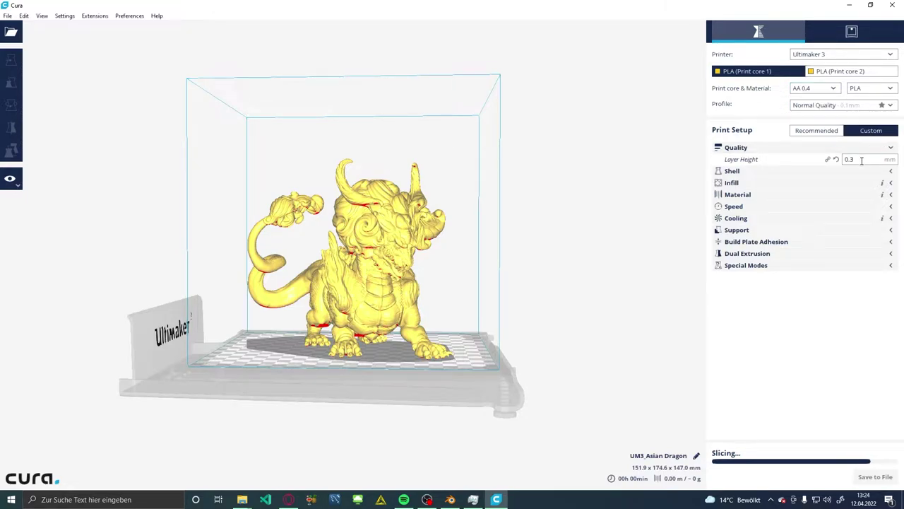
left_click(891, 171)
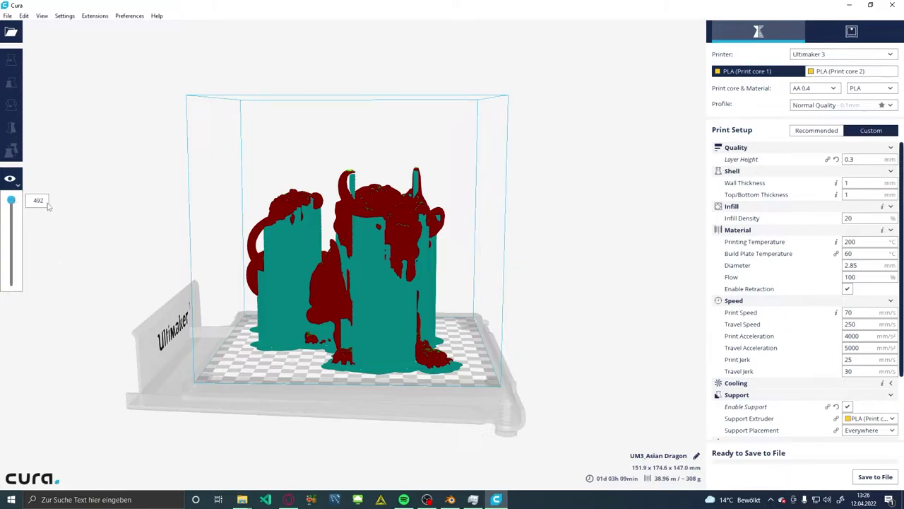
Step: Inspect the dragon's interior layers with the layer slider, then set infill density to 50%
mouse_move(170, 239)
right_mouse_down()
mouse_move(169, 266)
mouse_move(294, 303)
right_mouse_up()
scroll(294, 302, "up", 5)
scroll(306, 311, "up", 5)
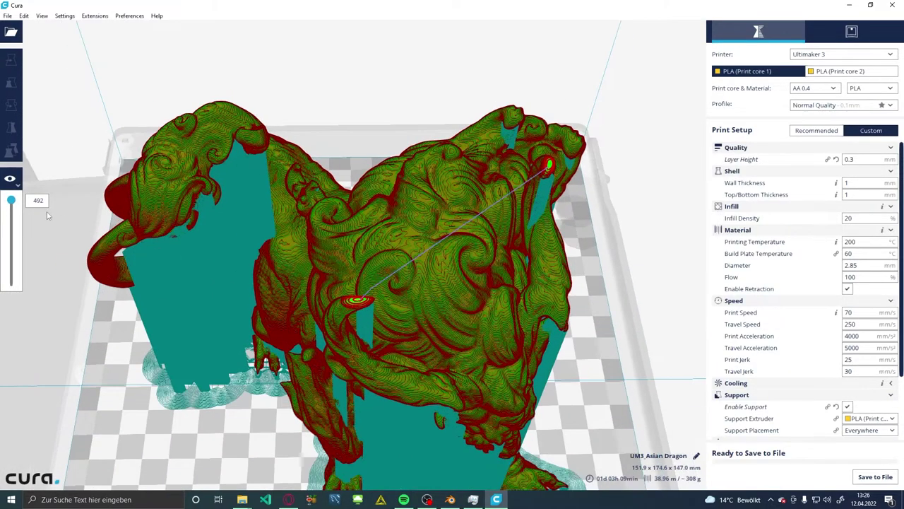
mouse_move(11, 200)
left_mouse_down()
mouse_move(12, 254)
mouse_move(24, 280)
mouse_move(19, 215)
mouse_move(21, 244)
left_mouse_up()
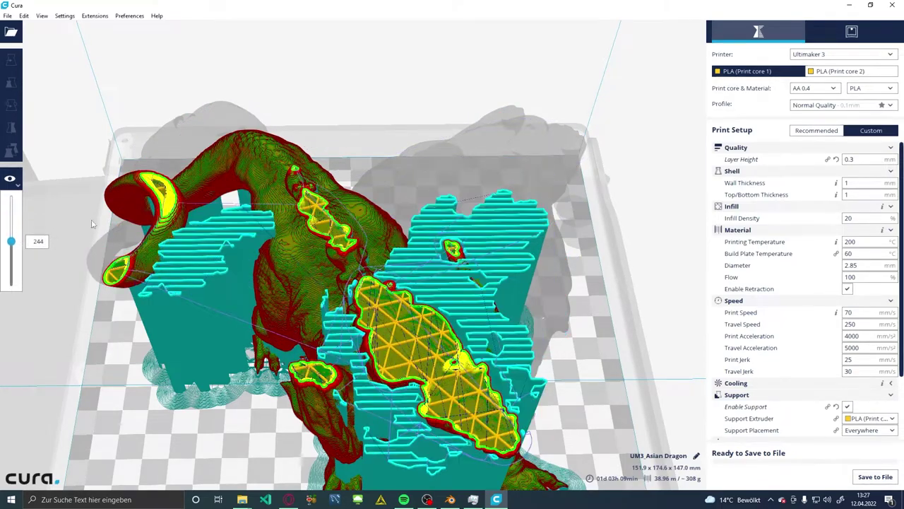
double_click(857, 218)
type("0")
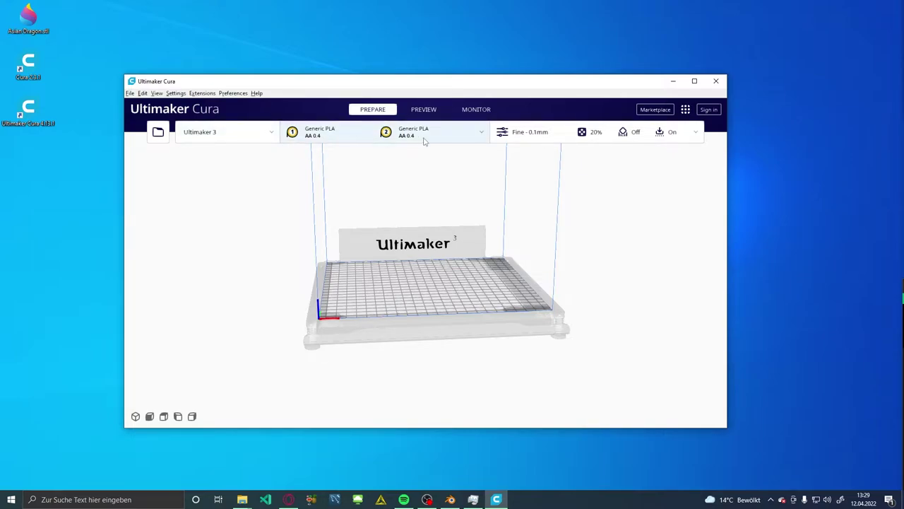
Step: Show Custom settings with Quality expanded and load the Asian Dragon STL onto the maximized build plate
left_click(697, 134)
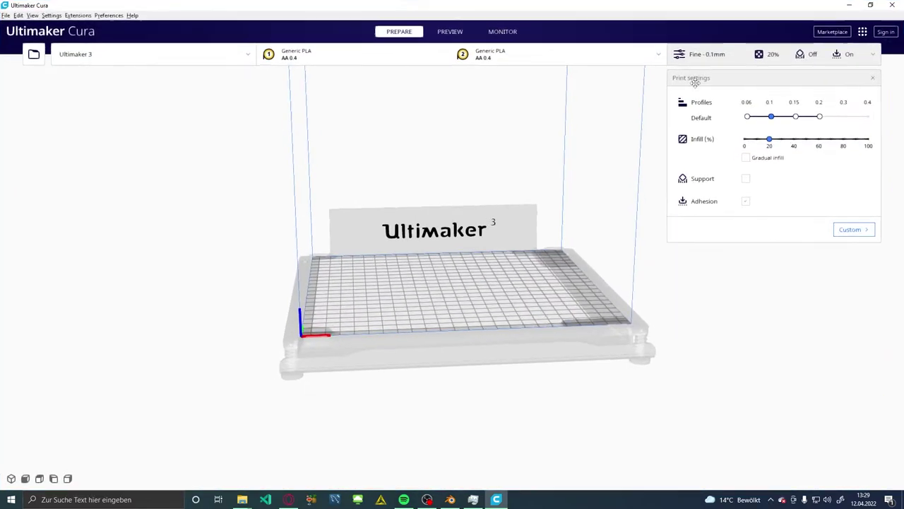
left_click(695, 81)
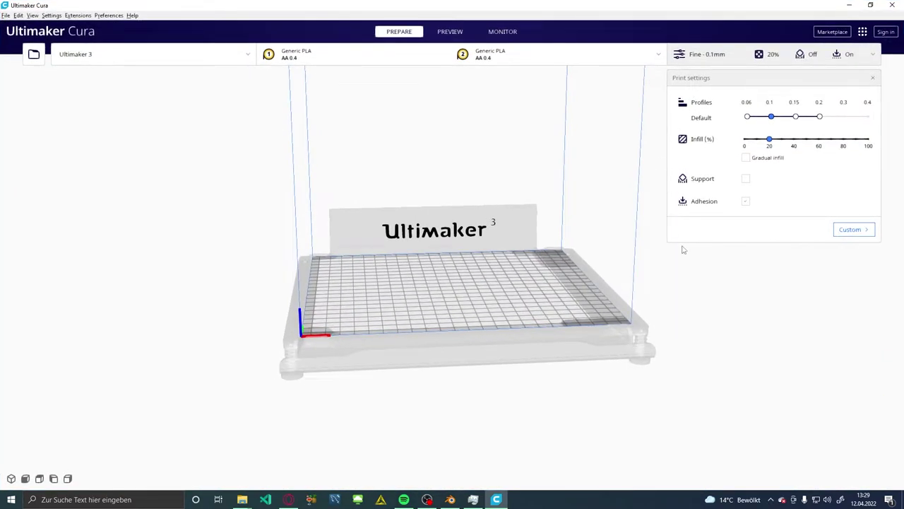
left_click(842, 232)
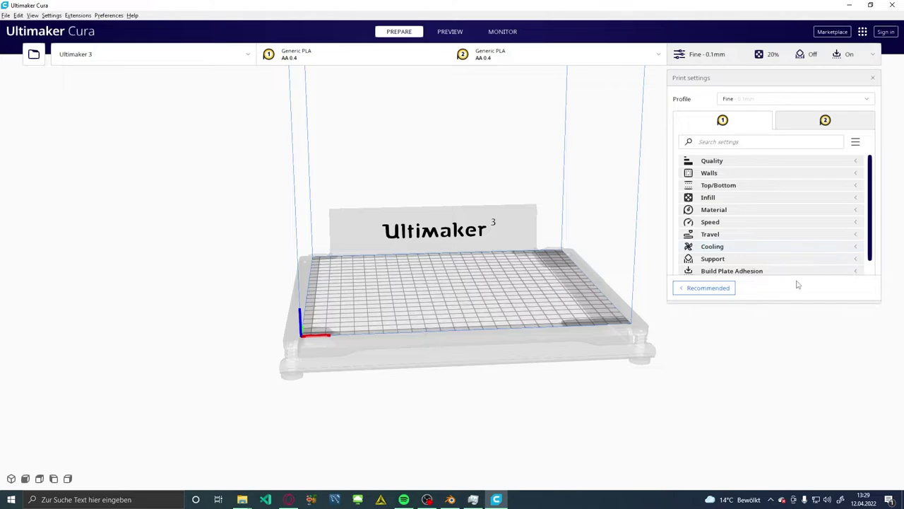
left_click(856, 162)
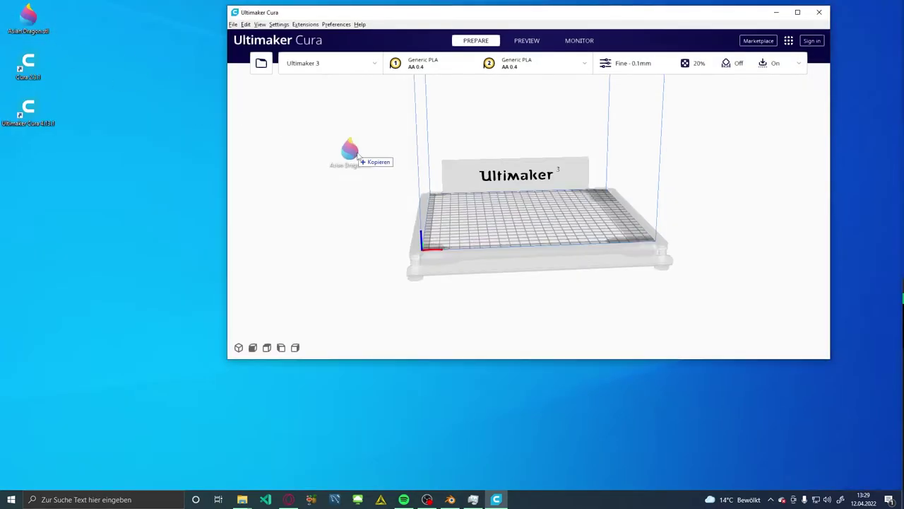
left_click_drag(332, 152, 541, 238)
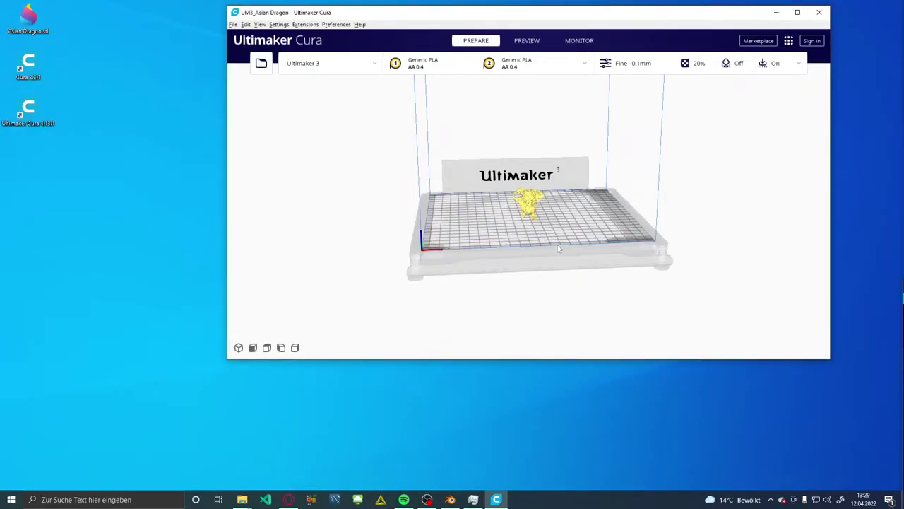
double_click(630, 14)
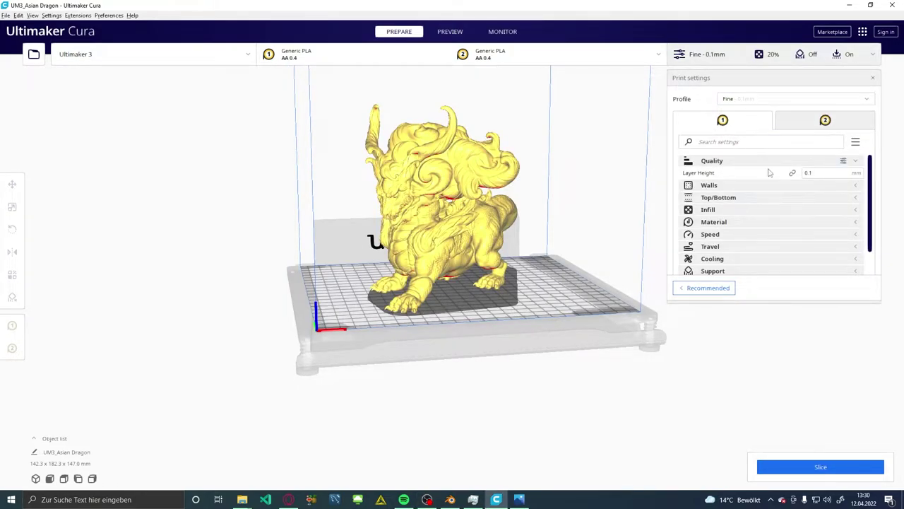
type("0.3")
Step: Commit the 0.3 mm layer height and set Wall Line Count to 4
key("Return")
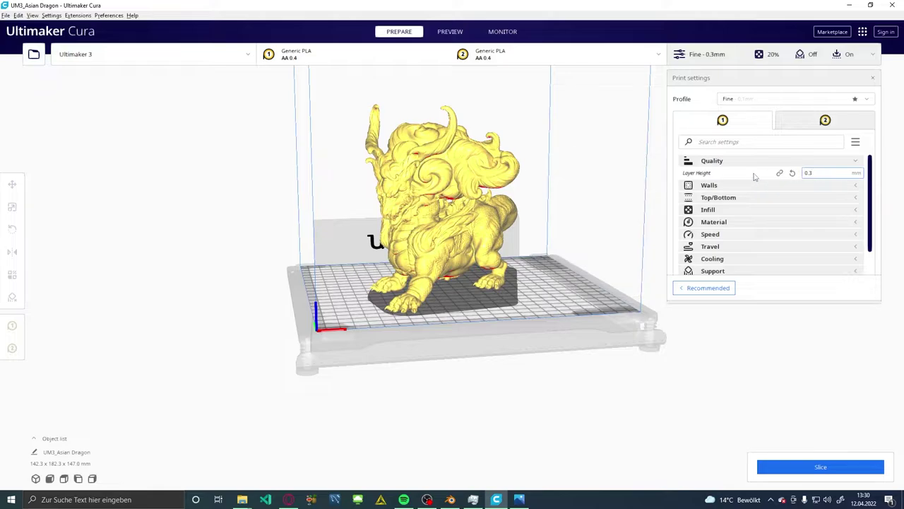
left_click(753, 187)
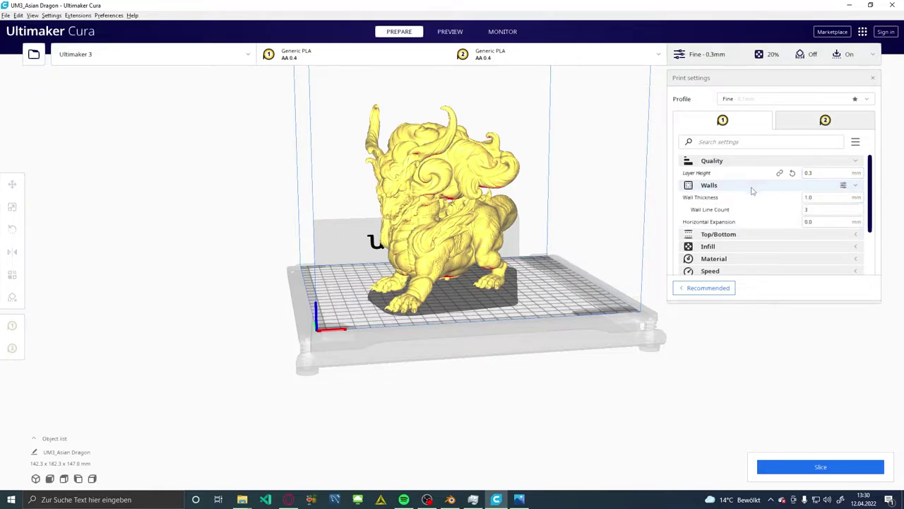
scroll(753, 190, "down", 2)
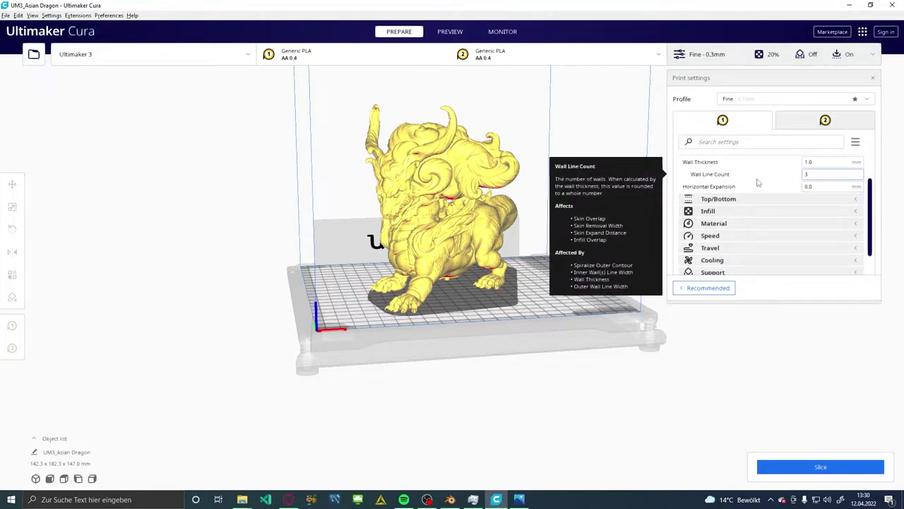
left_click(809, 174)
type("4")
Step: Set infill density from 20 to 50%, keep the infill pattern, and slice the dragon
left_click(795, 199)
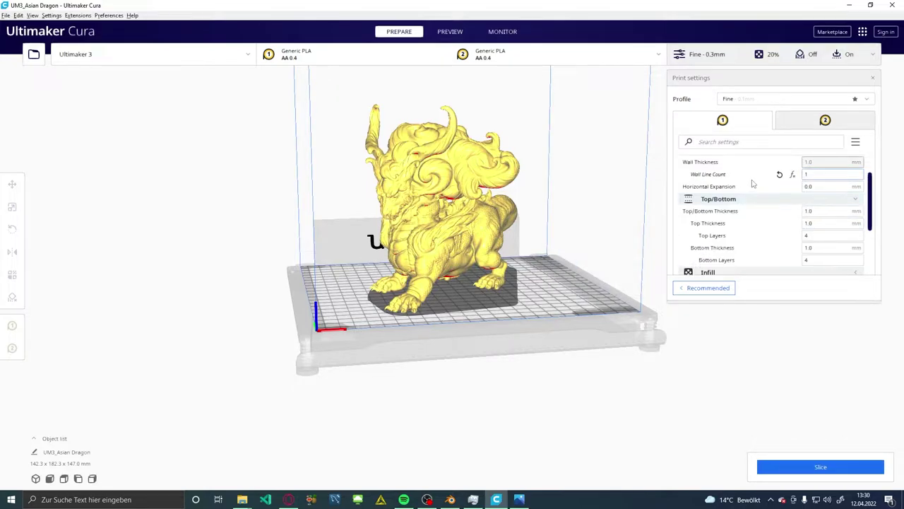
scroll(753, 183, "down", 3)
left_click(754, 204)
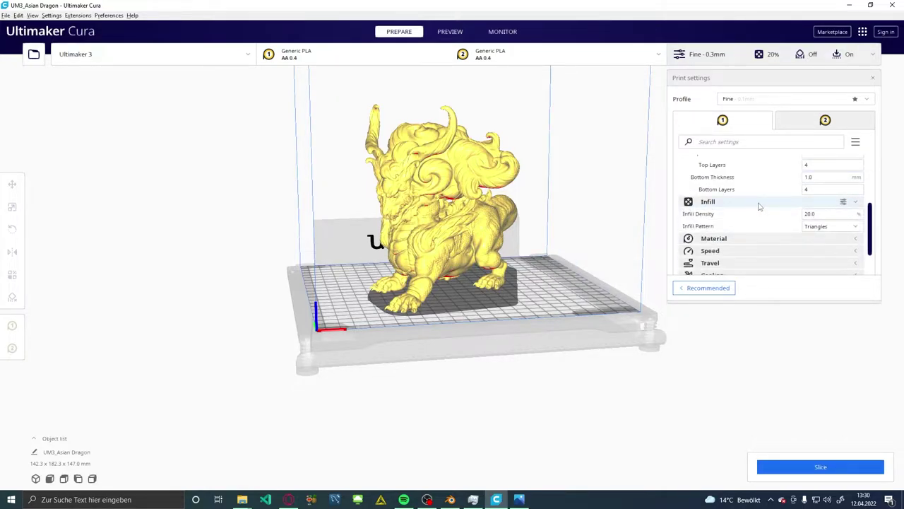
left_click(807, 214)
left_click_drag(823, 213, 802, 215)
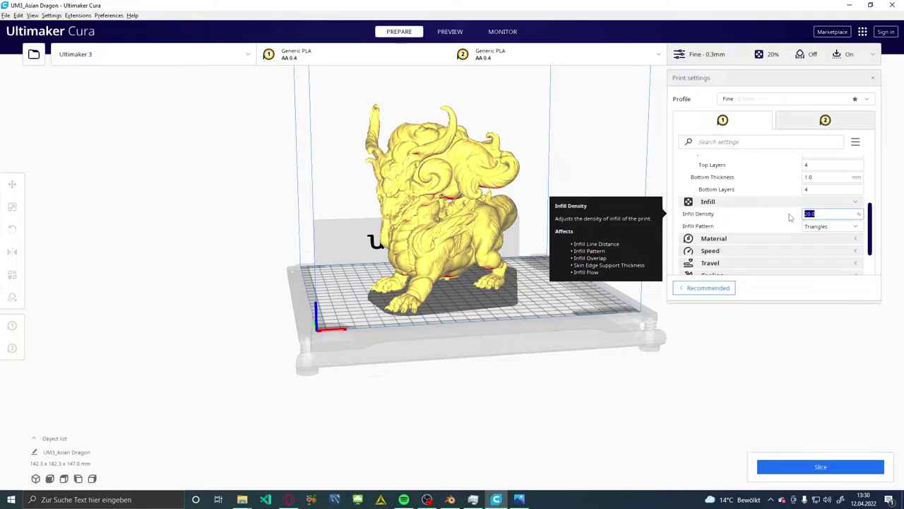
type("50")
left_click(828, 227)
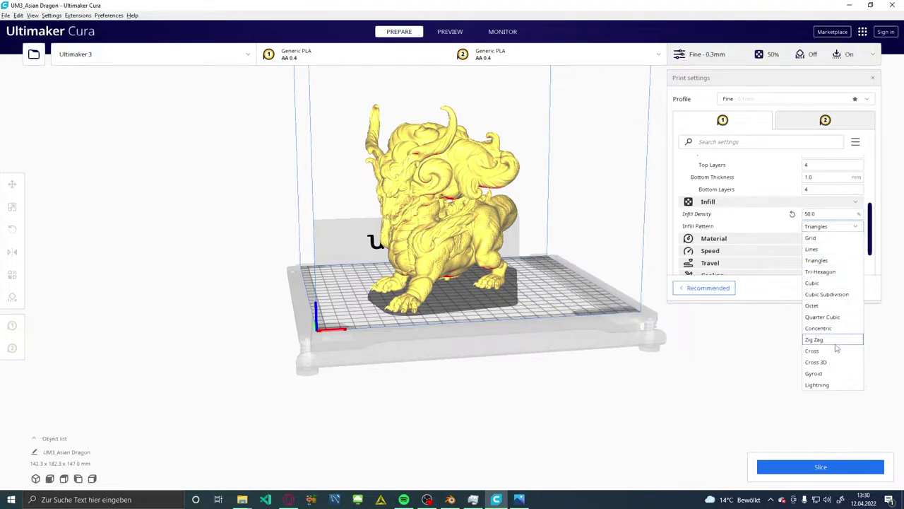
left_click(826, 260)
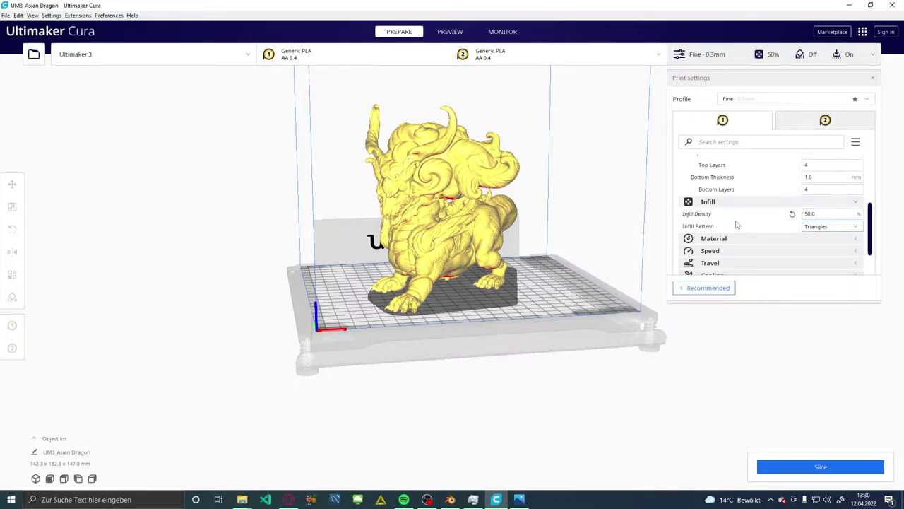
scroll(736, 224, "down", 2)
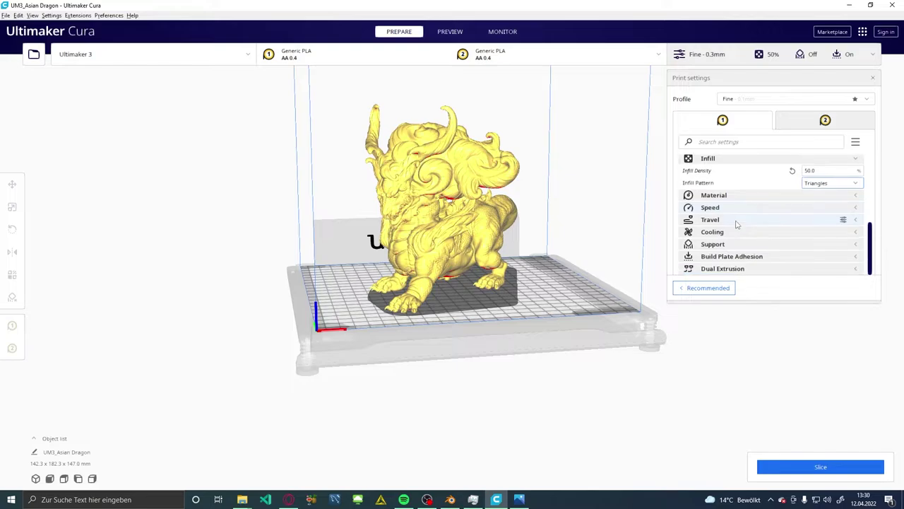
left_click(800, 467)
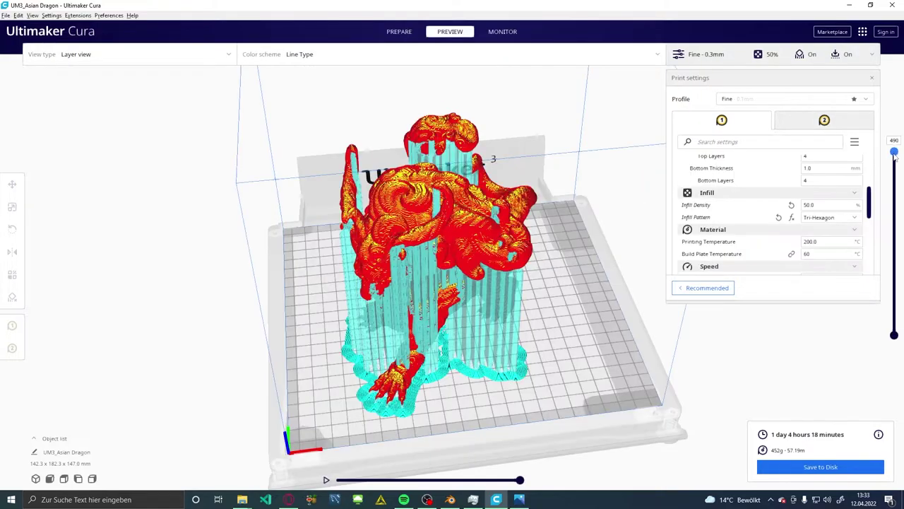
Step: Hide the dragon's top layers and zoom in on the Tri-Hexagon infill
left_click_drag(893, 141, 891, 209)
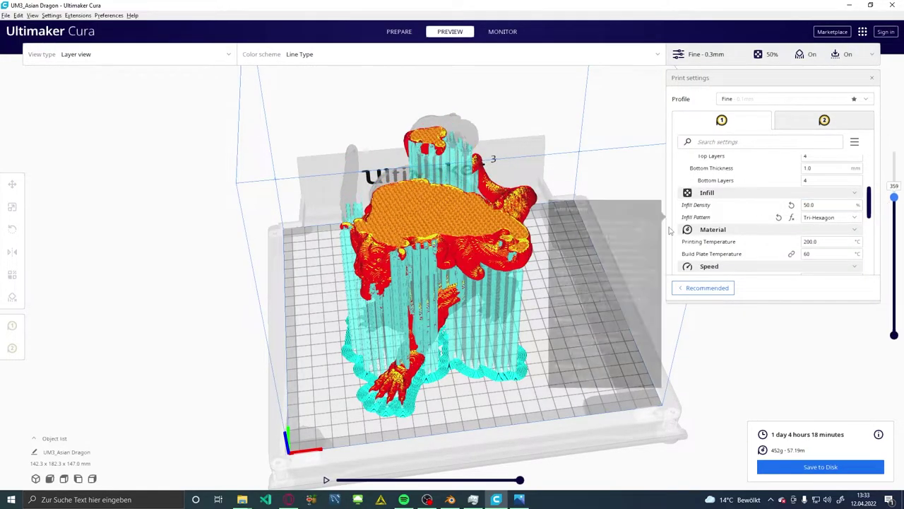
scroll(471, 251, "up", 3)
scroll(471, 250, "up", 3)
scroll(472, 251, "up", 2)
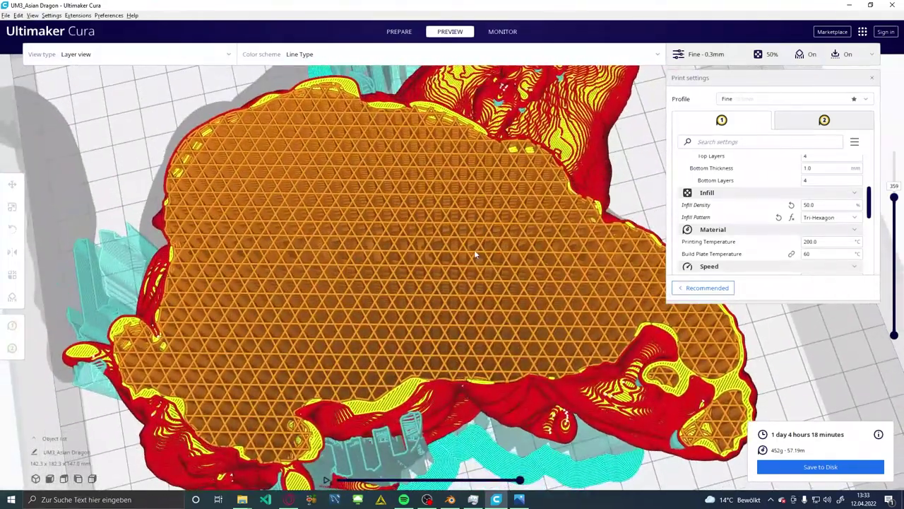
scroll(408, 330, "up", 3)
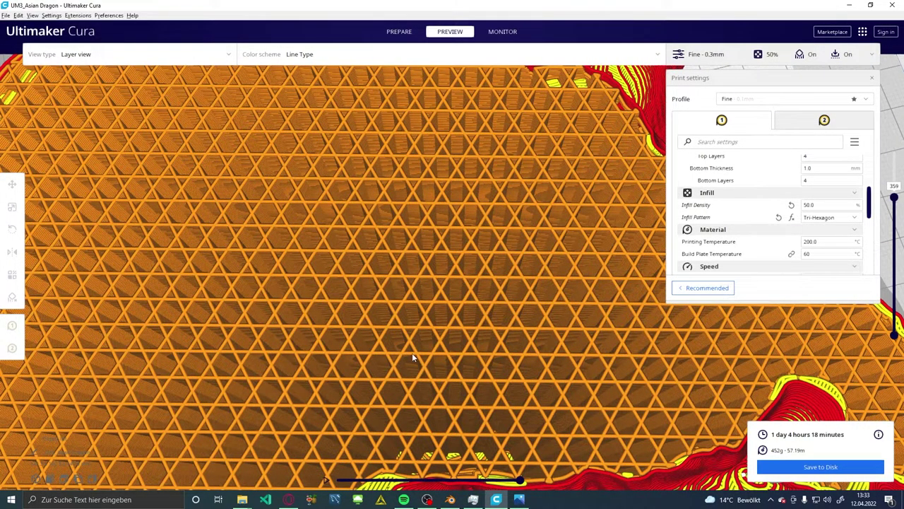
Step: Lower the preview to layer 1 and play the simulated nozzle path from its start
left_click_drag(894, 199, 878, 297)
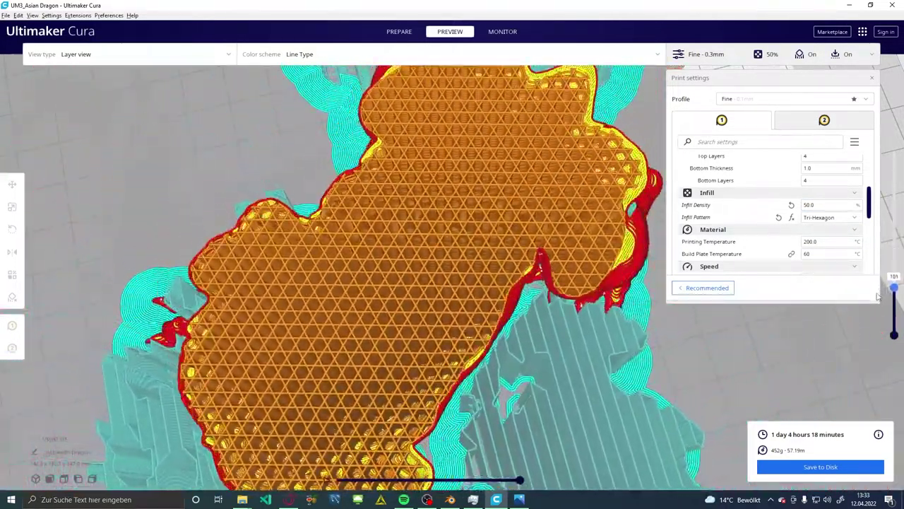
left_click_drag(878, 297, 675, 384)
scroll(675, 385, "down", 5)
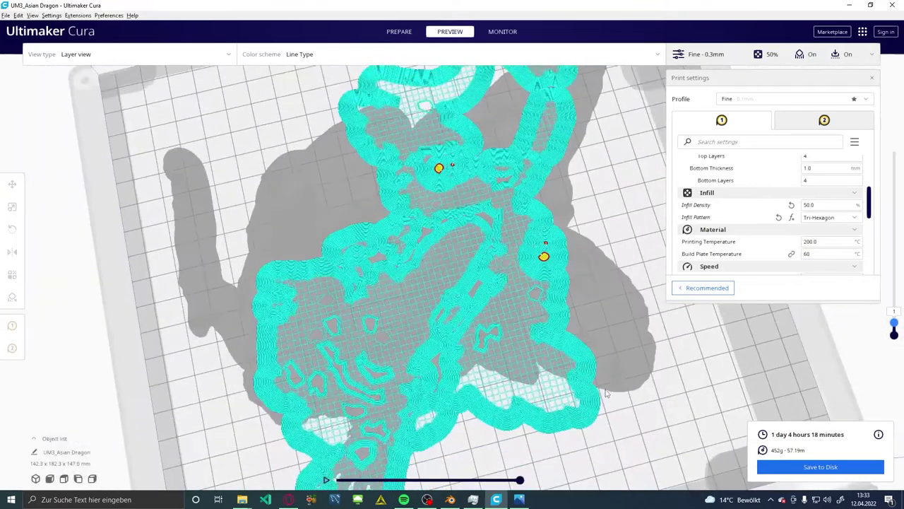
scroll(606, 393, "down", 5)
left_click(326, 479)
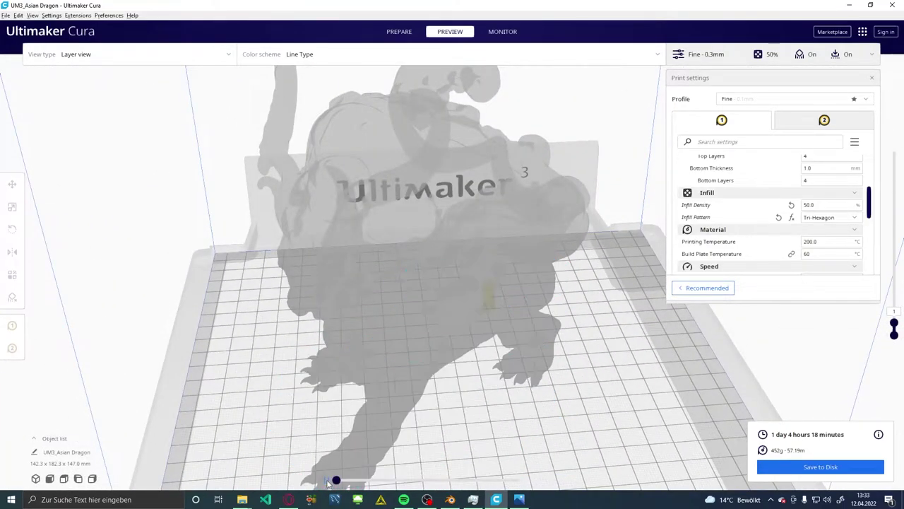
left_click(326, 480)
scroll(501, 347, "up", 2)
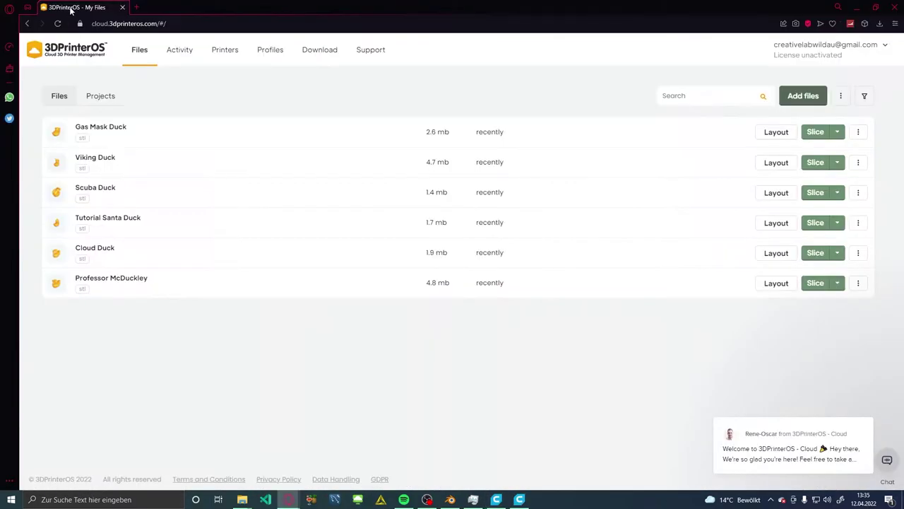
Step: Try dragging Asian Dragon.stl from the desktop onto the 3DPrinterOS page
right_click(74, 9)
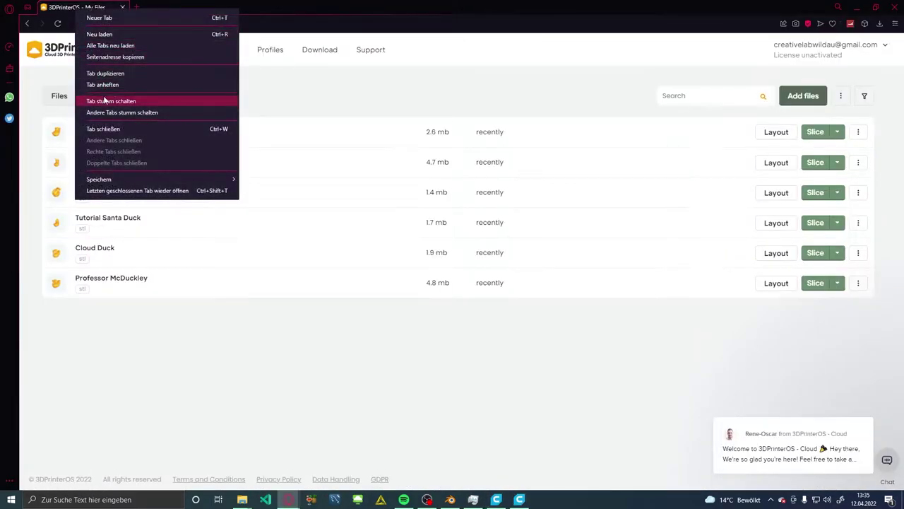
left_click(104, 101)
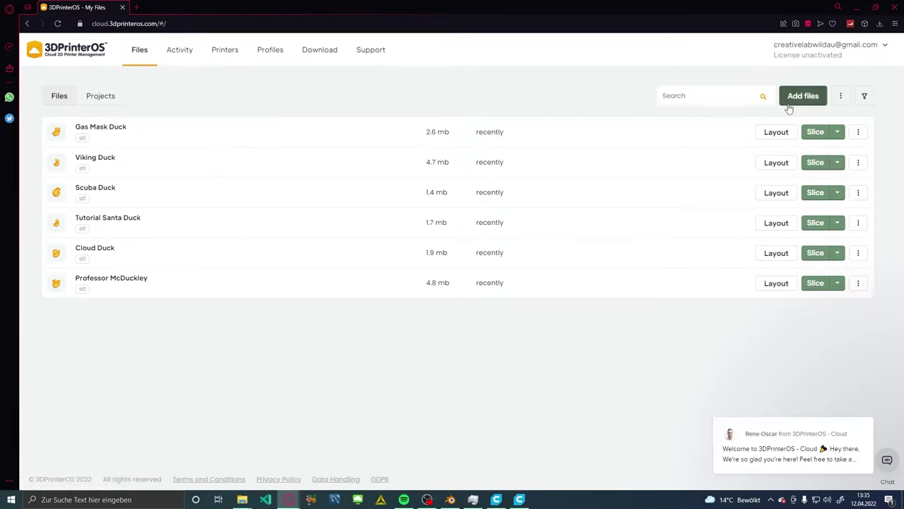
double_click(386, 6)
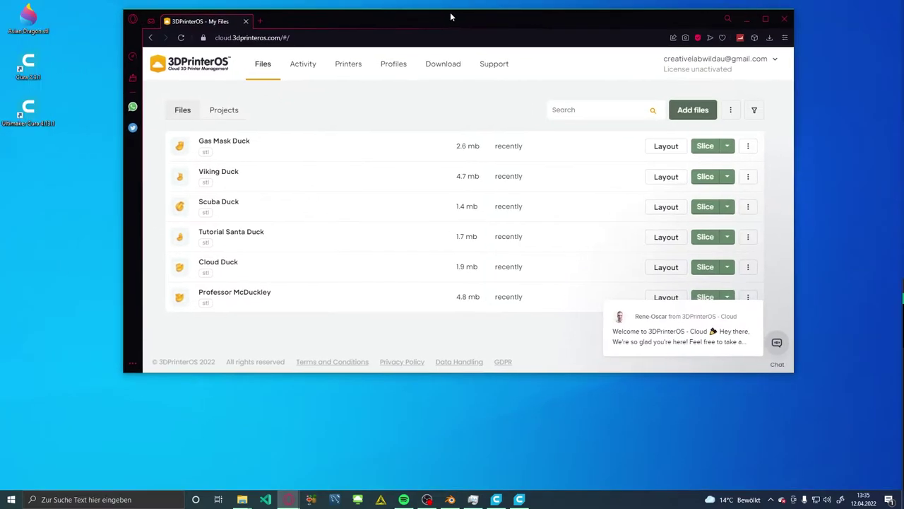
left_click_drag(28, 18, 356, 317)
double_click(633, 20)
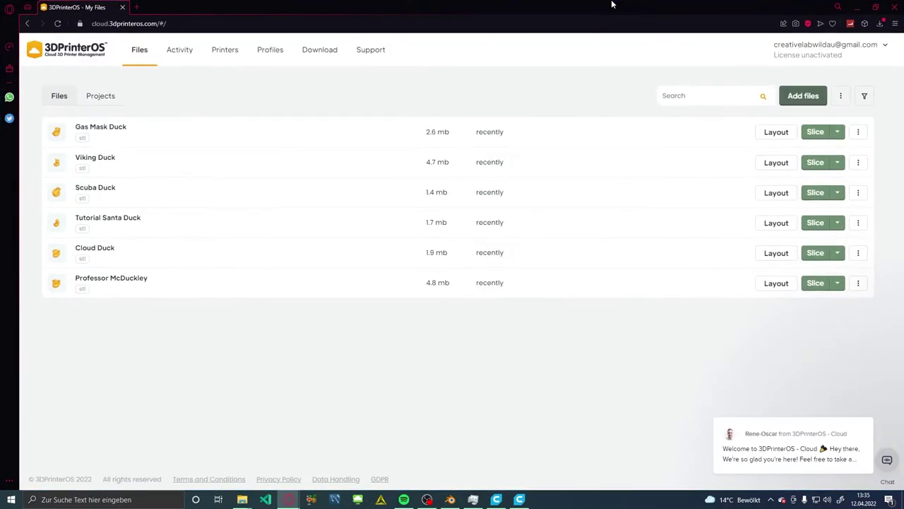
Step: Upload Asian Dragon.stl by dropping it onto the Add files upload area
left_click(821, 97)
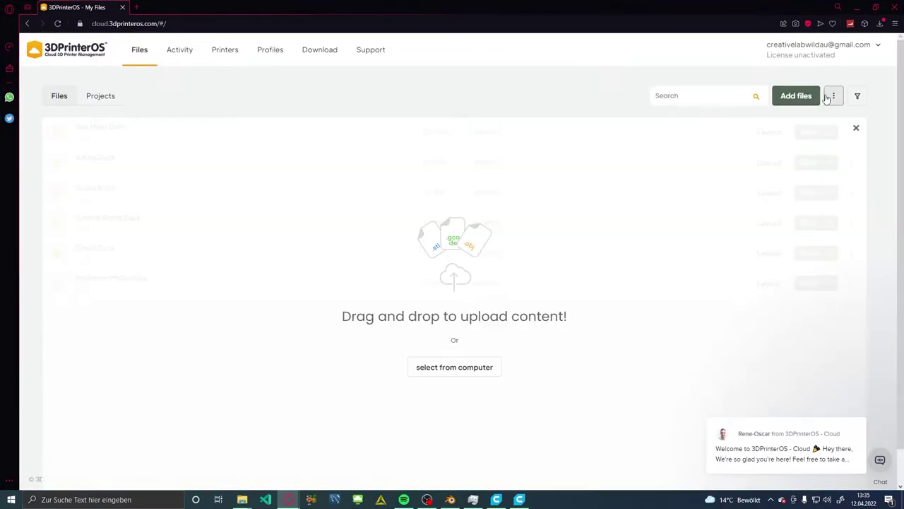
left_click_drag(486, 7, 505, 14)
left_click_drag(28, 18, 428, 236)
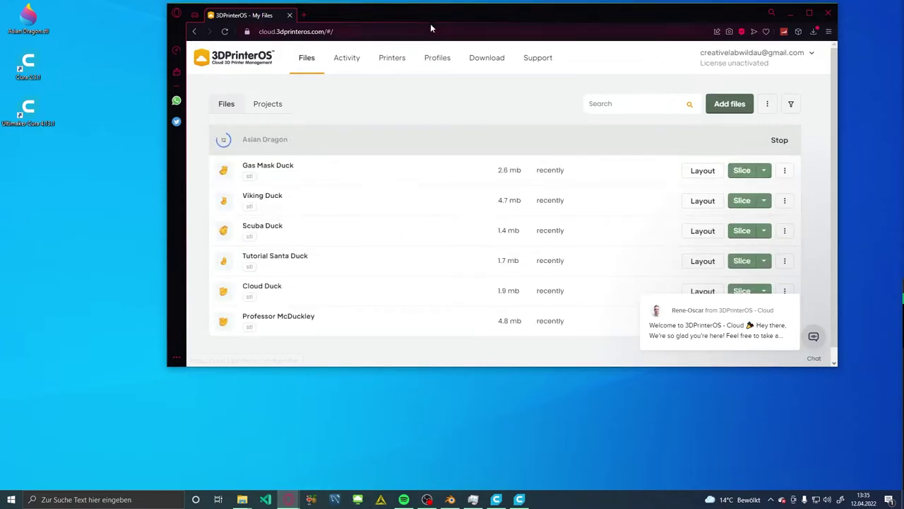
left_click_drag(430, 23, 387, 1)
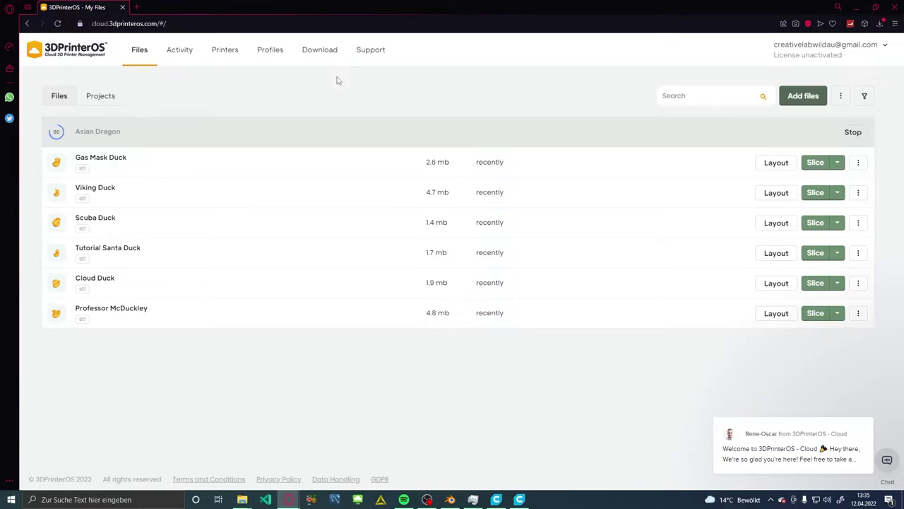
Step: Open slicing for Asian Dragon, dismiss the Opera warning, and set 0.3 mm layers and 50% infill
left_click(814, 133)
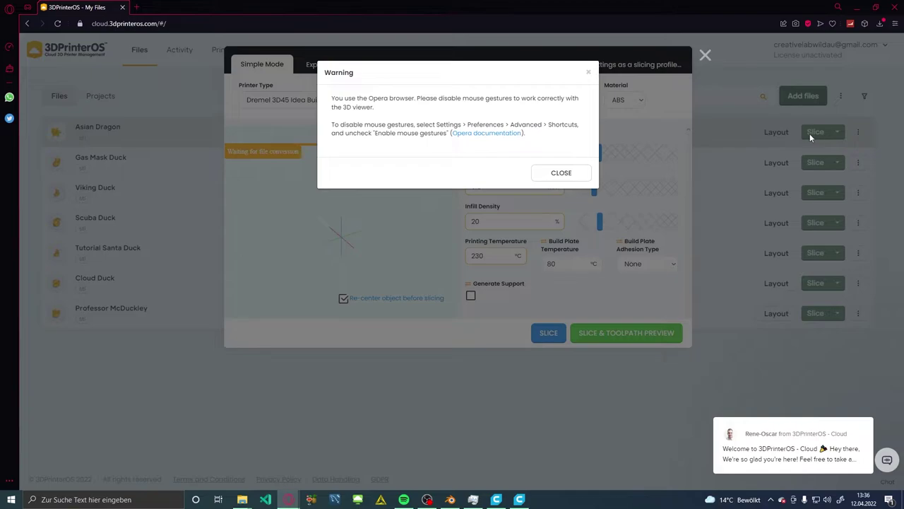
left_click(561, 174)
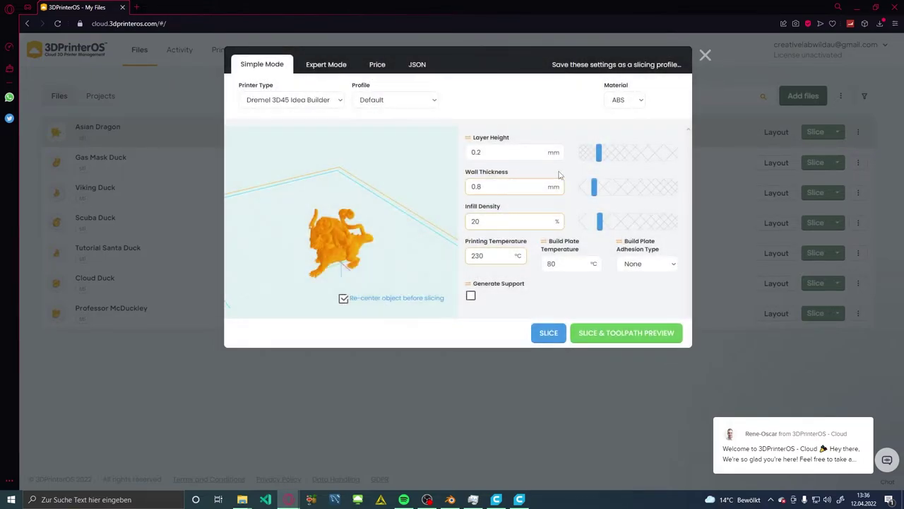
key("BackSpace")
type("3")
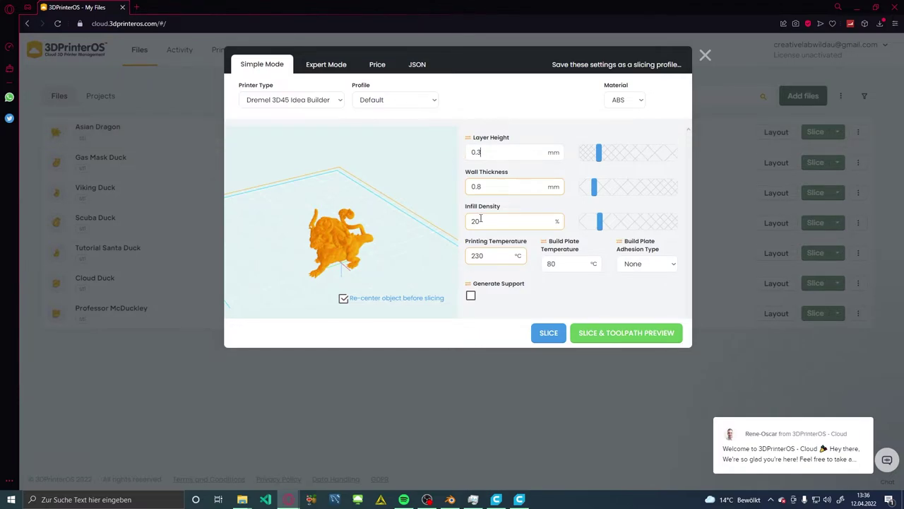
left_click_drag(481, 221, 460, 225)
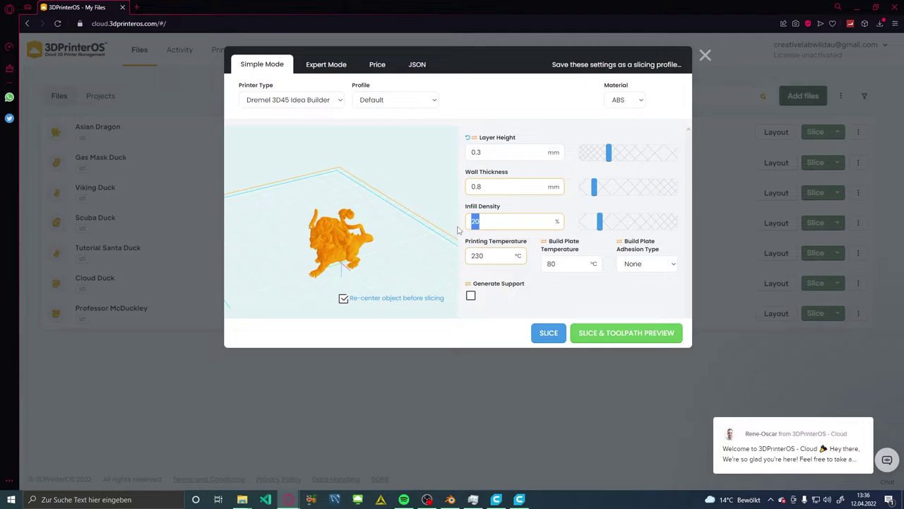
type("50")
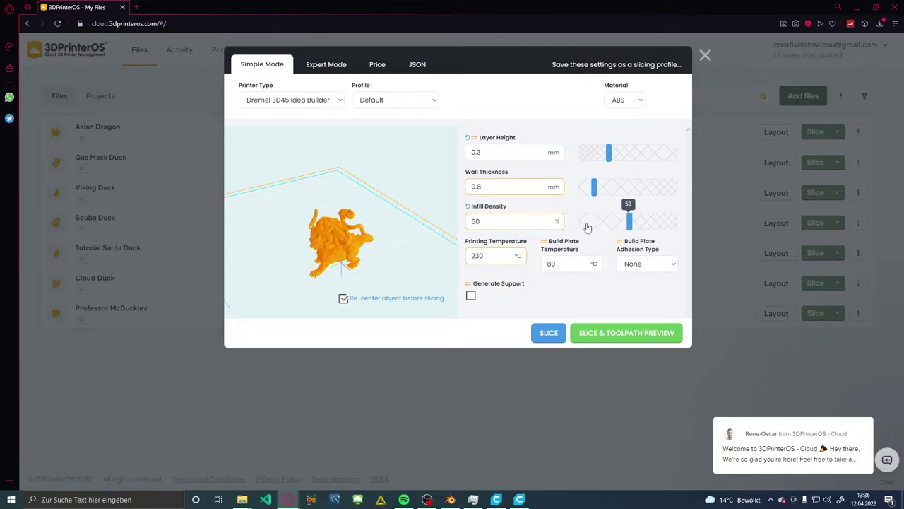
Step: Choose PLA as the material and browse the printer type list
left_click(630, 99)
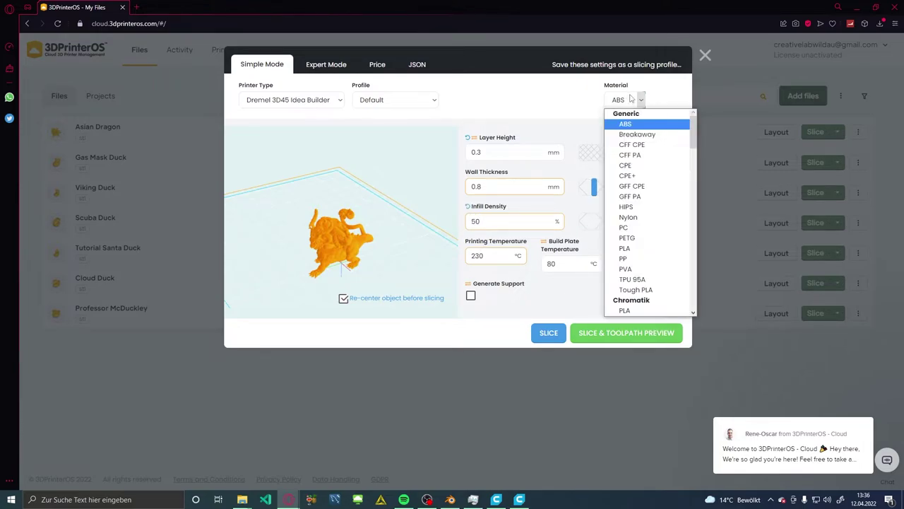
left_click(626, 311)
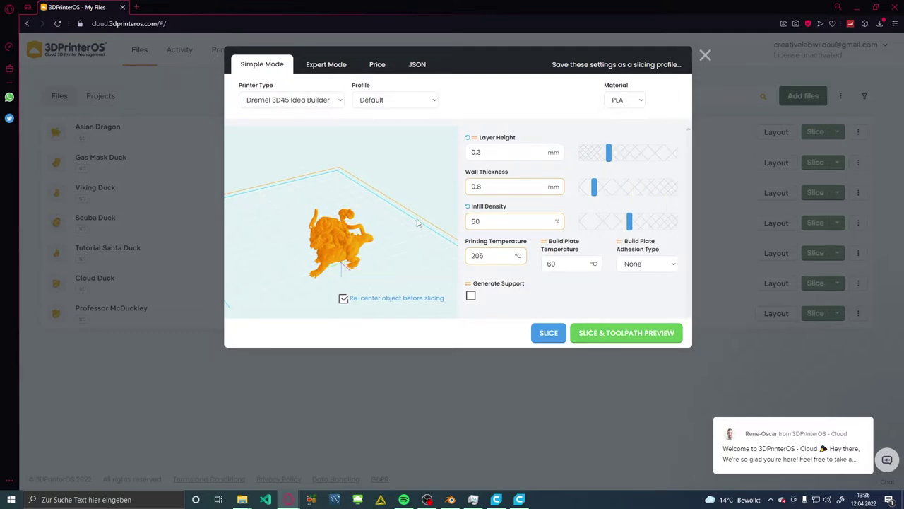
left_click(339, 99)
left_click_drag(385, 131, 385, 242)
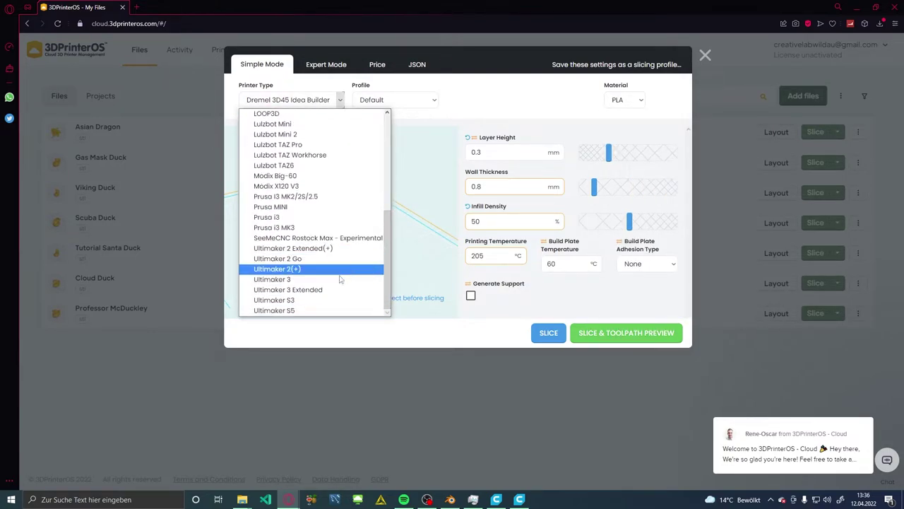
Step: Target an Ultimaker 3 with the ABS (AA 0.4) - Normal profile, 0.3 layers and 1 mm walls
left_click(316, 280)
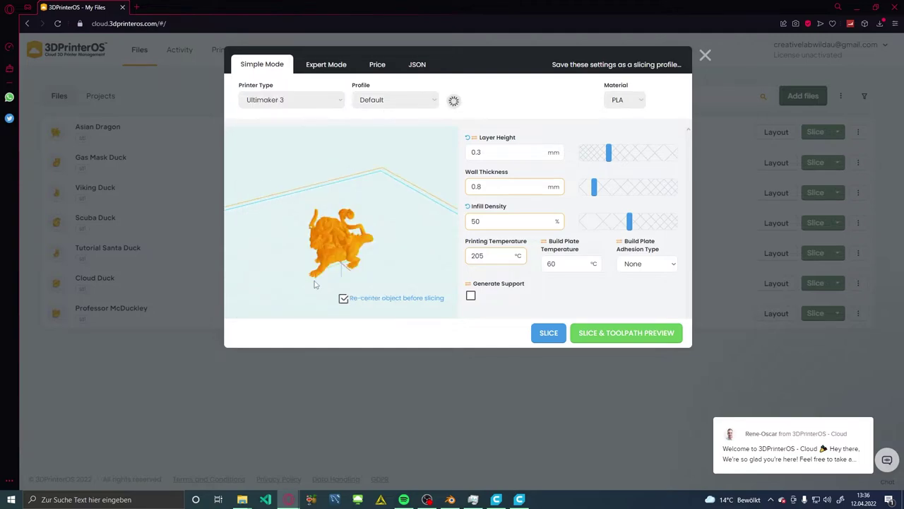
left_click(429, 101)
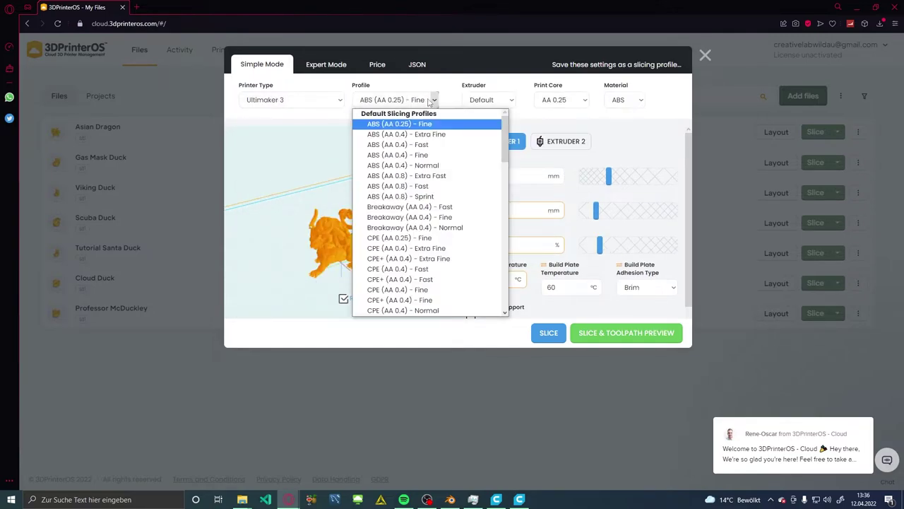
left_click(428, 165)
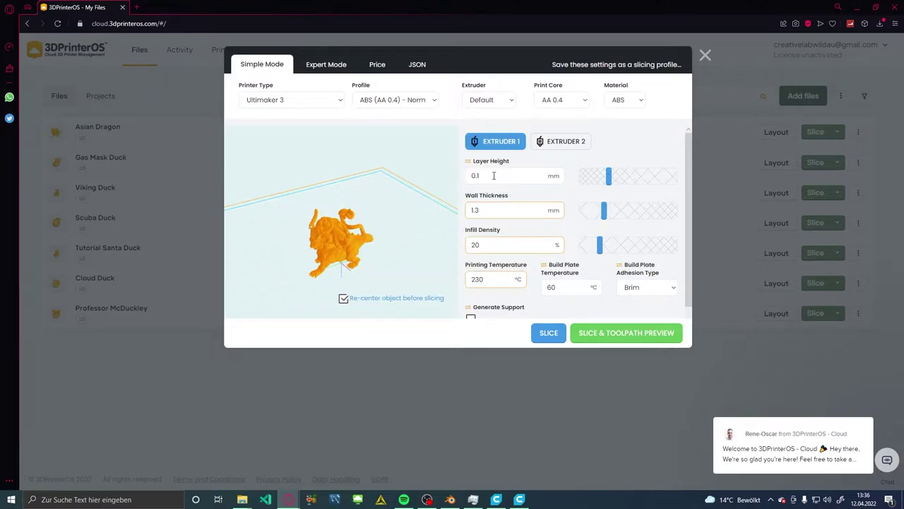
type("3")
left_click(482, 210)
key("BackSpace")
key("BackSpace")
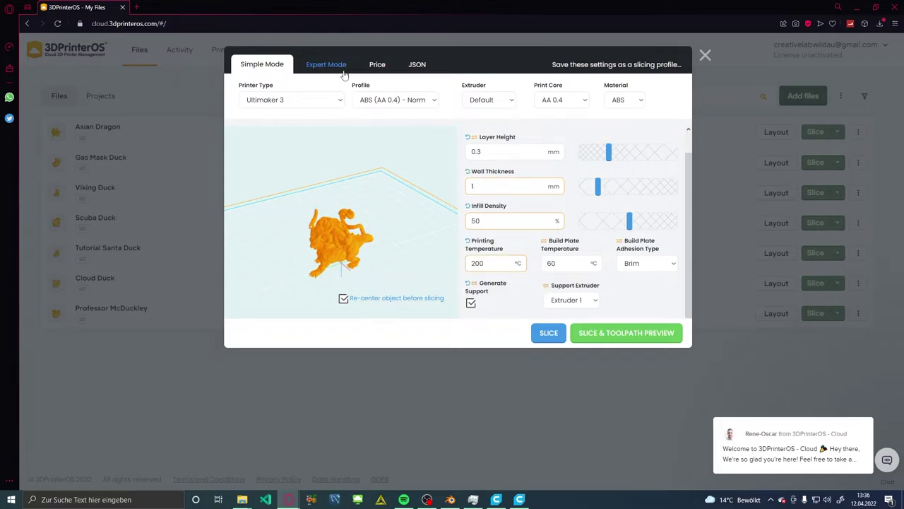
Step: Switch to Expert Mode and review the Machine, Quality and Infill sections
left_click(343, 71)
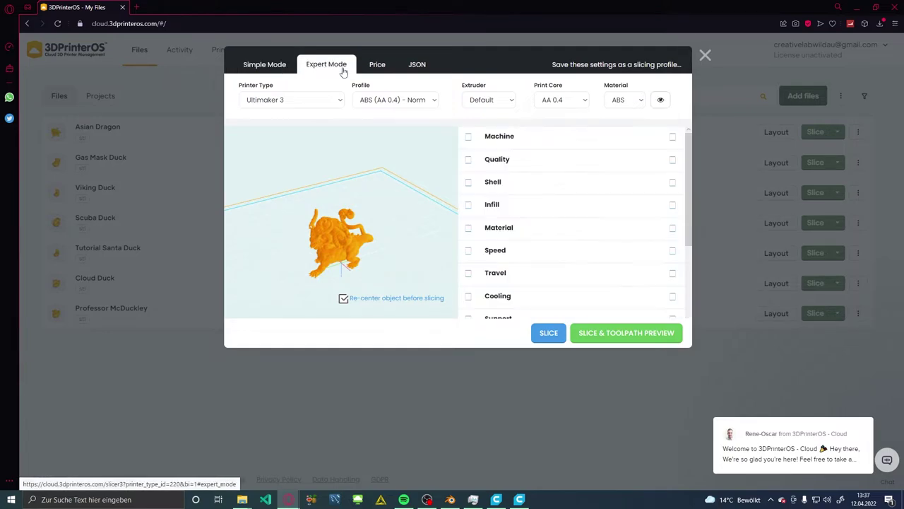
left_click(656, 143)
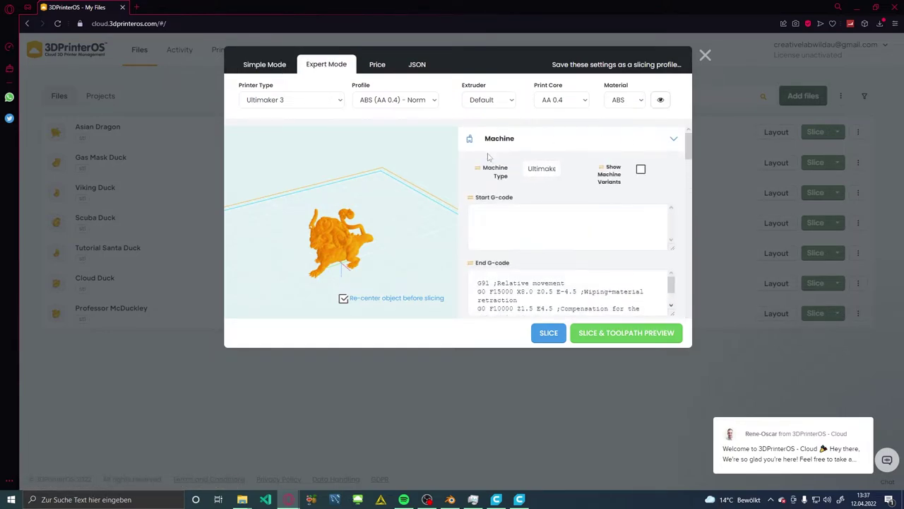
scroll(513, 288, "down", 1)
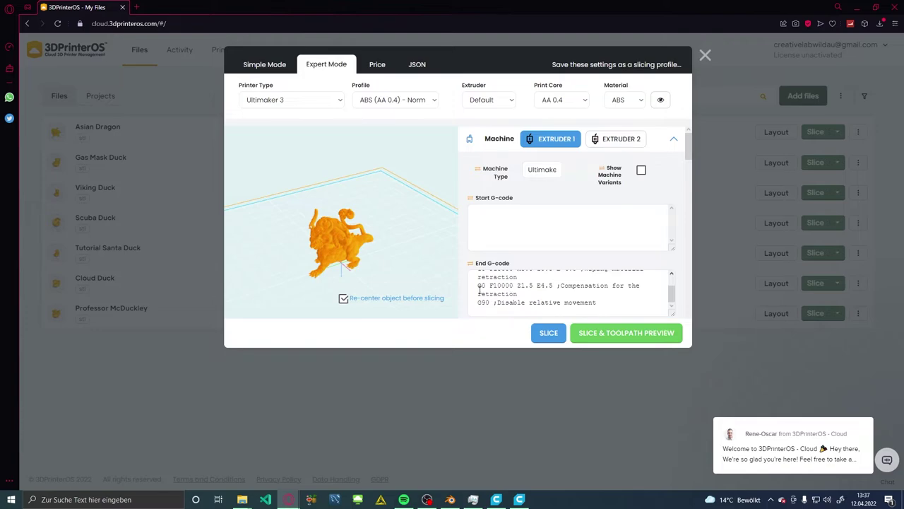
left_click(499, 139)
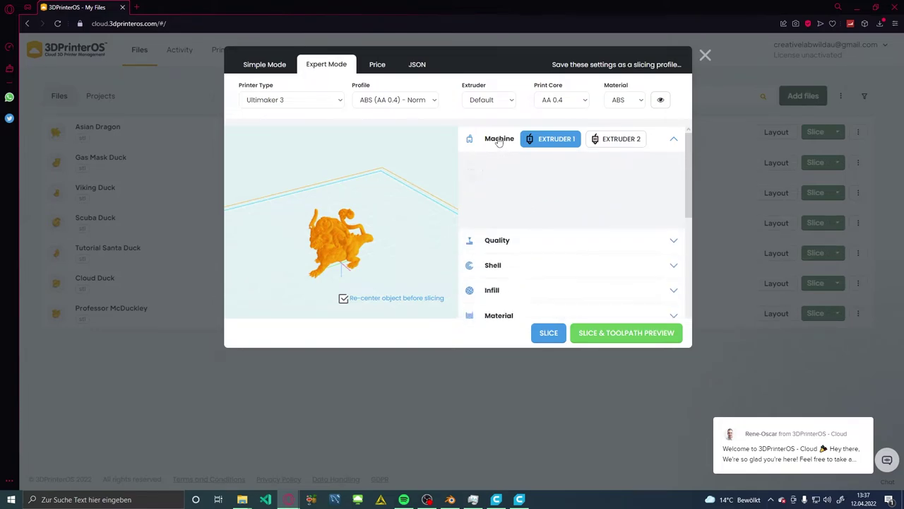
left_click(512, 168)
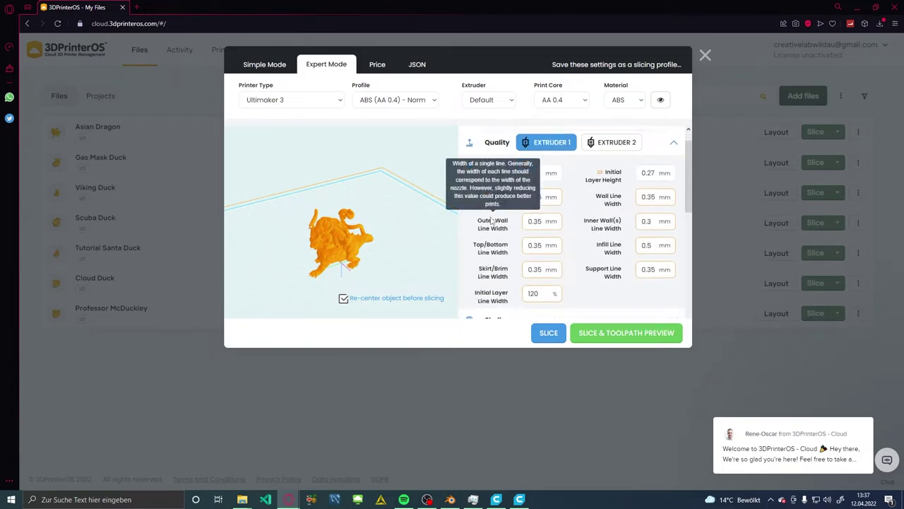
scroll(514, 172, "down", 1)
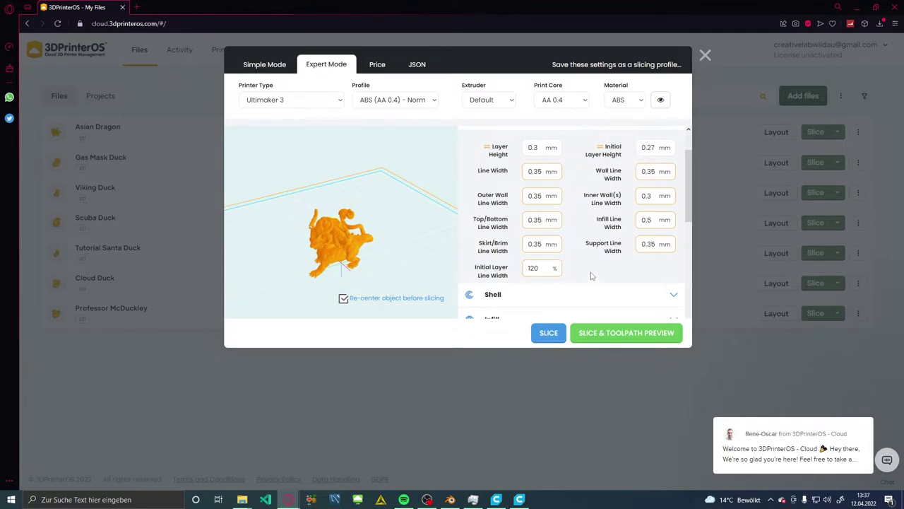
scroll(594, 270, "down", 2)
scroll(589, 264, "down", 2)
left_click(541, 184)
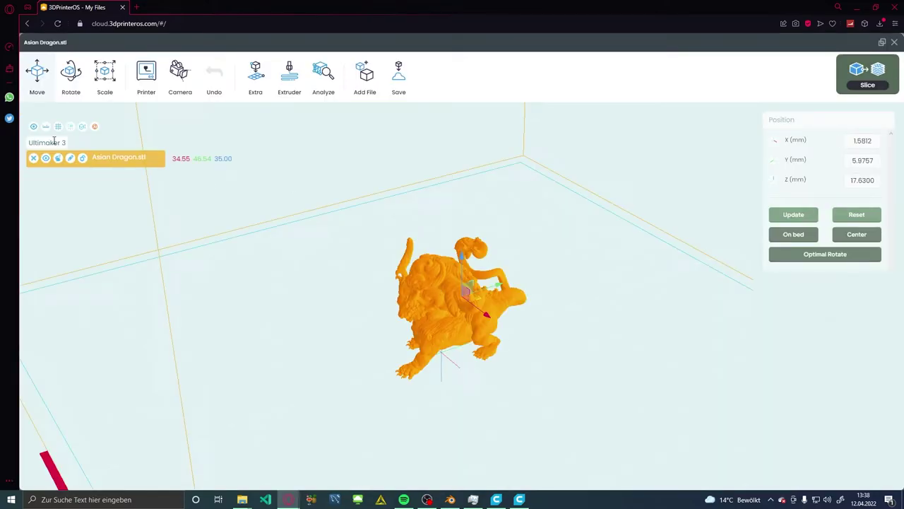
Step: Scale the Asian Dragon to 420%, auto-orient it optimally and drop it onto the bed
left_click(105, 72)
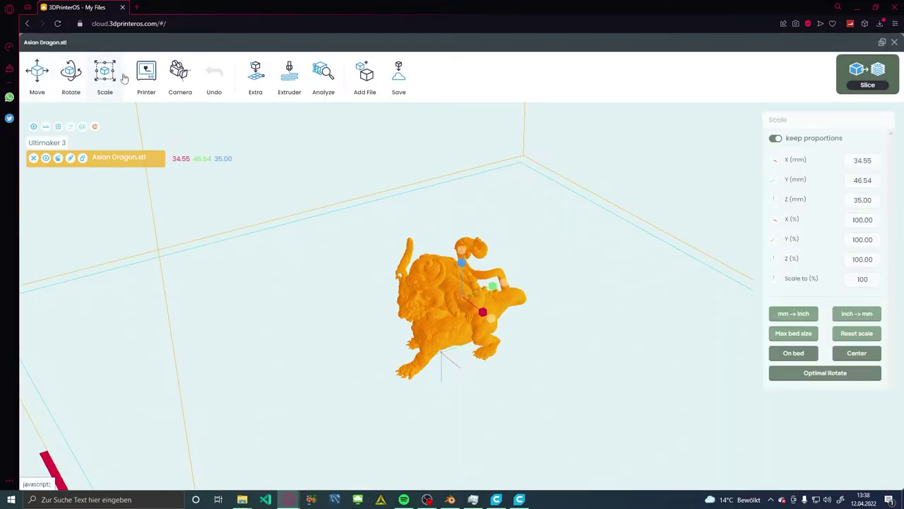
type("420")
key("Return")
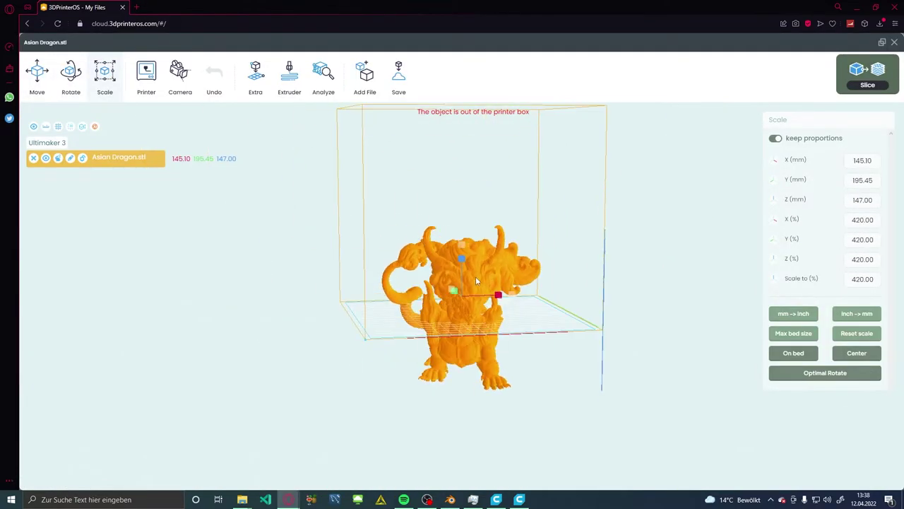
left_click(71, 74)
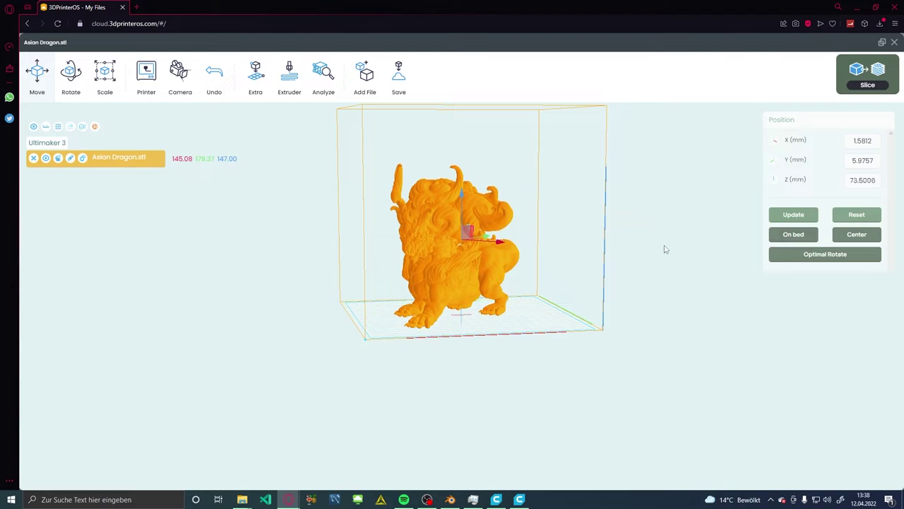
left_click(830, 256)
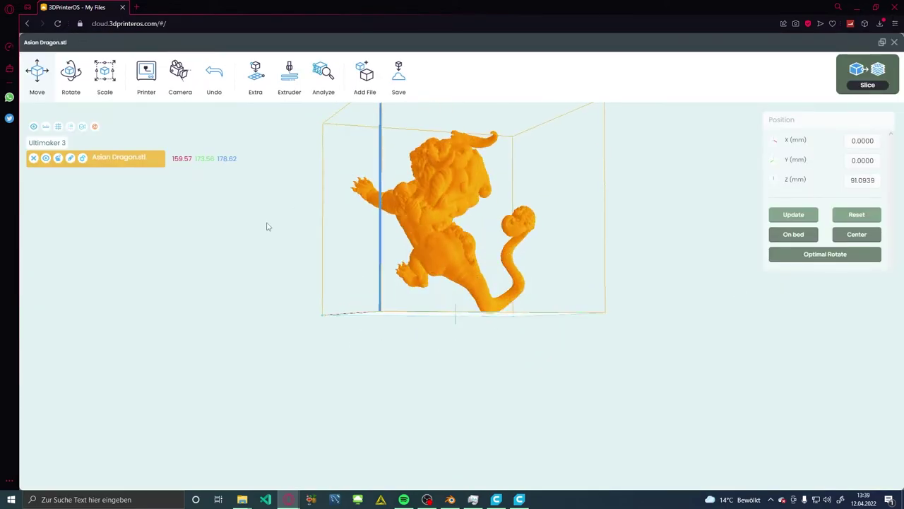
left_click(793, 235)
Step: Try rotating the dragon, reset its rotation to zero, and save it as a new copy
left_click(71, 74)
left_click_drag(406, 233, 483, 248)
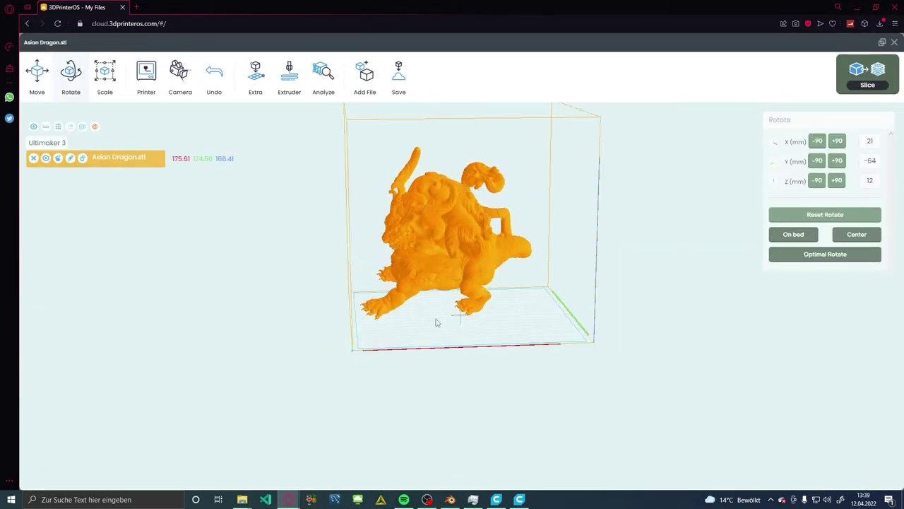
scroll(487, 250, "up", 5)
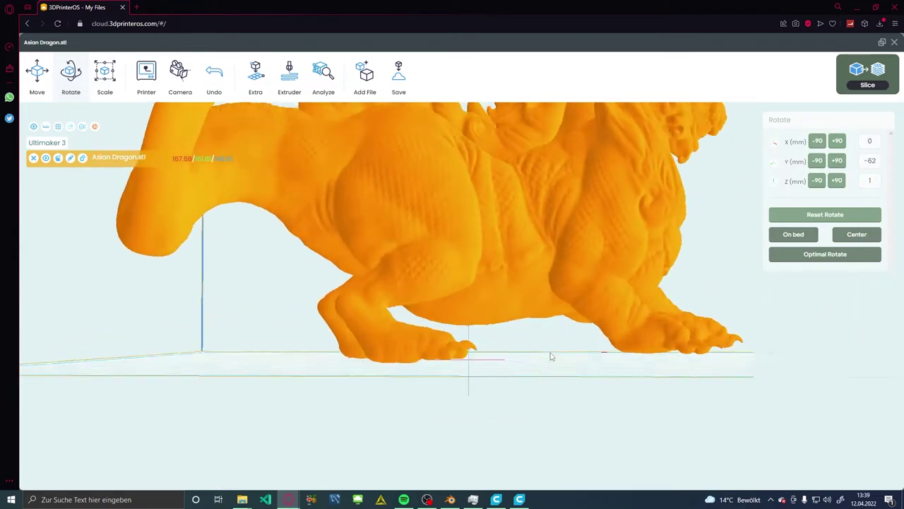
left_click(826, 215)
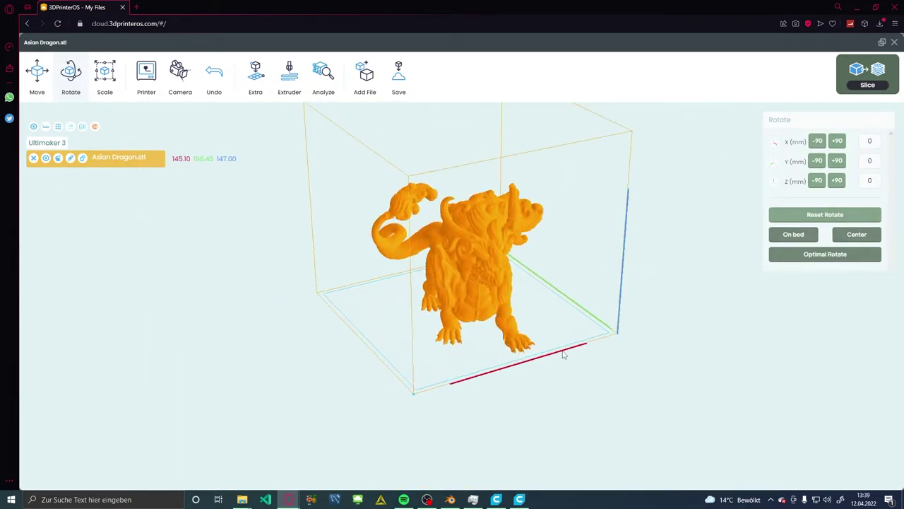
left_click(401, 79)
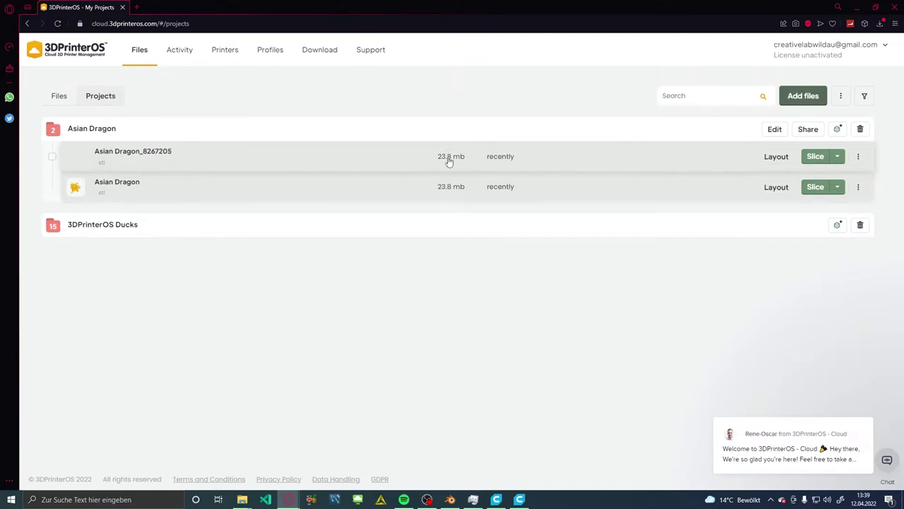
Step: Choose the ABS (AA 0.4) - Fast profile in the dragon copy's slicing settings
left_click(822, 157)
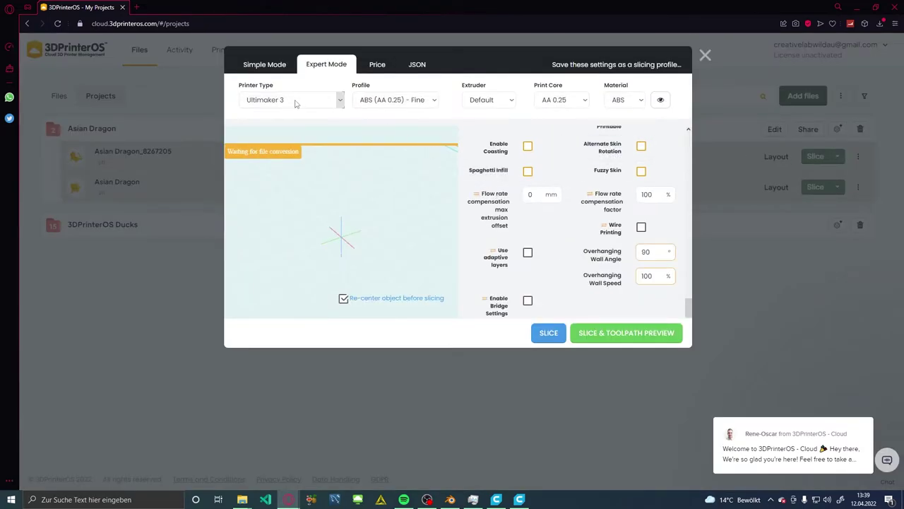
left_click(390, 103)
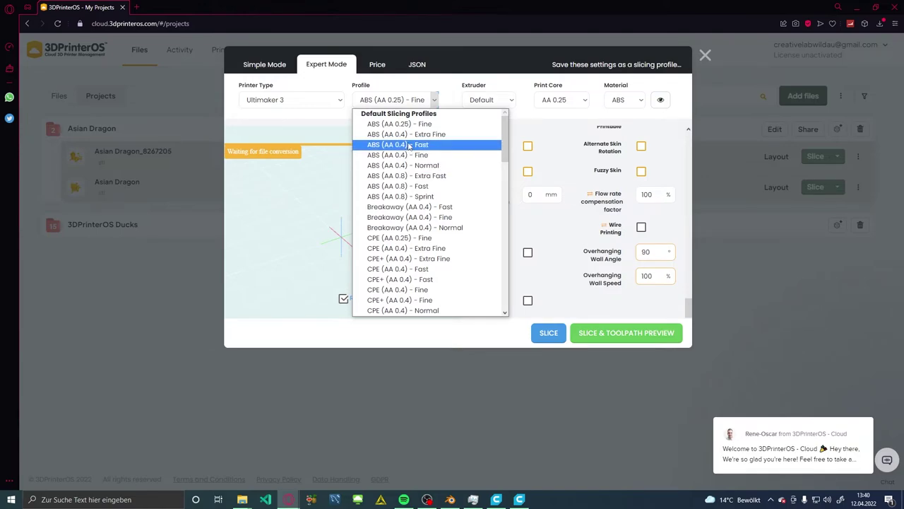
left_click(409, 145)
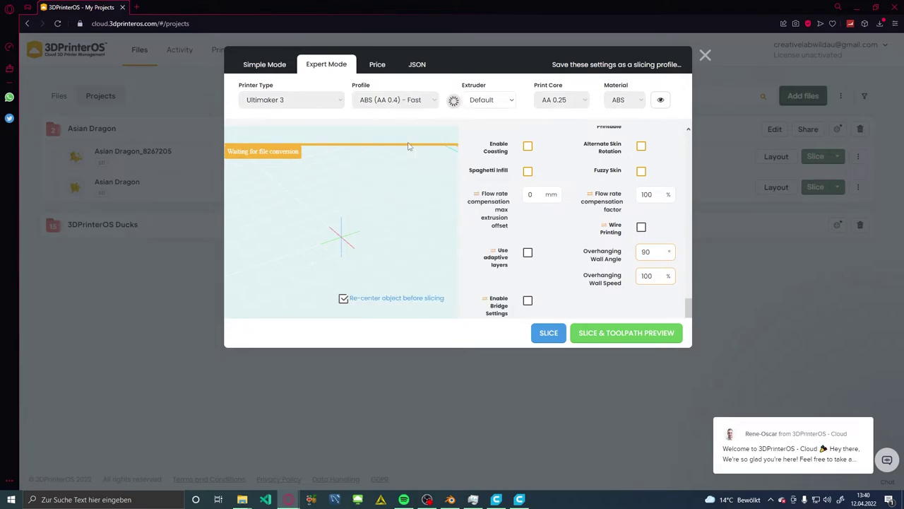
Step: Set Infill Density to 50 and start Slice & Toolpath Preview
scroll(581, 252, "up", 5)
scroll(581, 252, "up", 3)
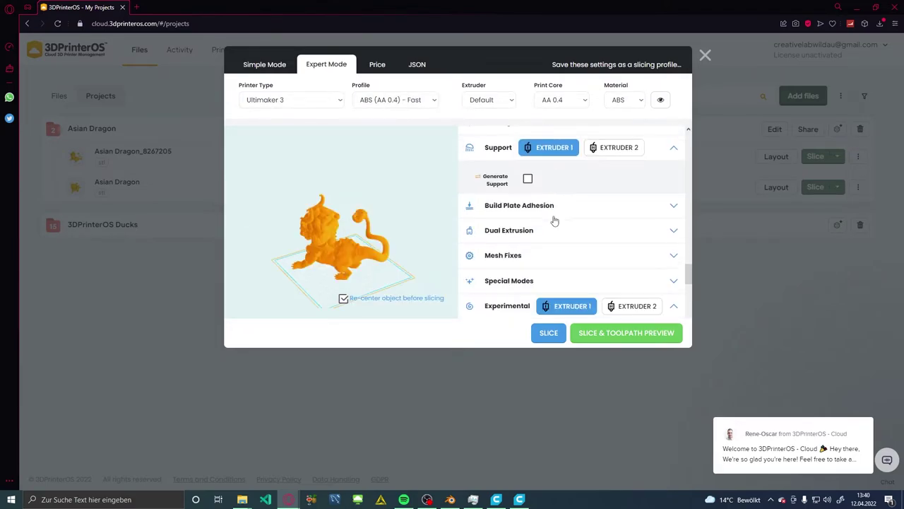
scroll(555, 220, "up", 3)
scroll(527, 221, "up", 3)
scroll(515, 212, "up", 3)
scroll(516, 211, "up", 3)
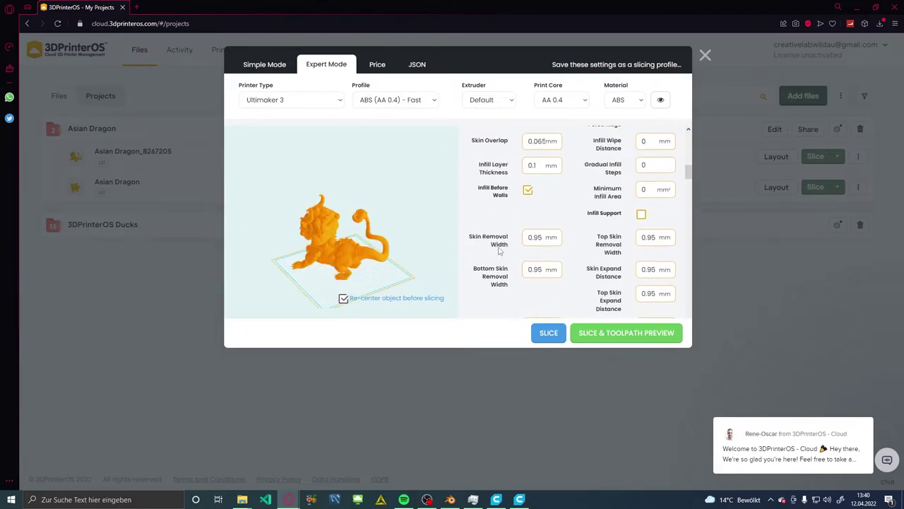
scroll(537, 234, "up", 3)
scroll(565, 255, "up", 2)
scroll(608, 269, "up", 2)
type("50")
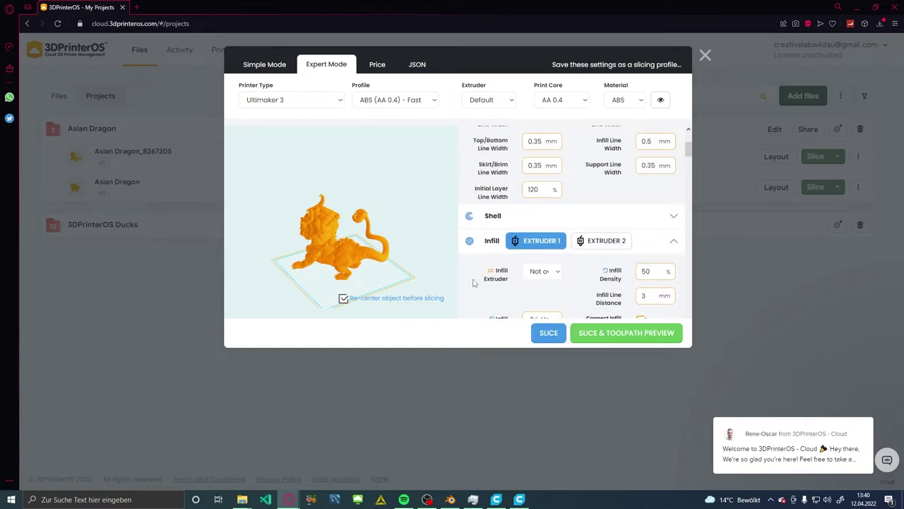
scroll(487, 233, "up", 3)
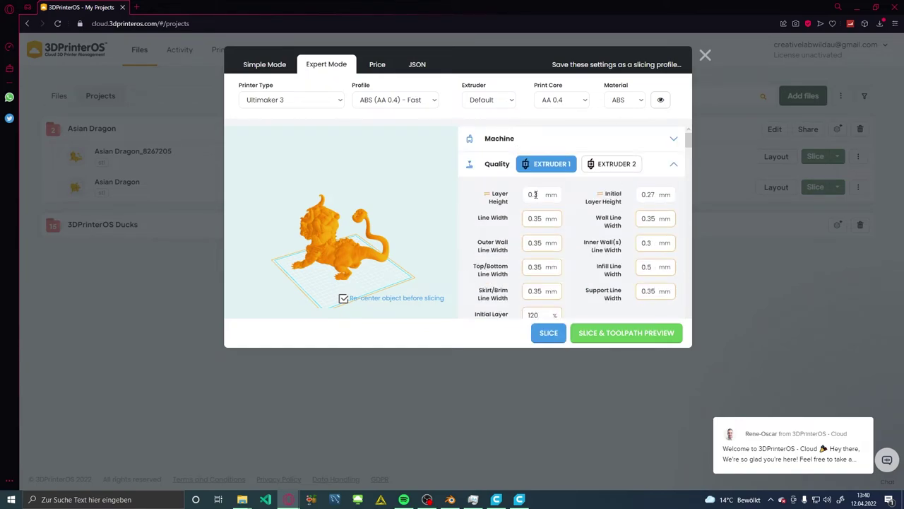
scroll(494, 190, "down", 3)
scroll(515, 158, "down", 2)
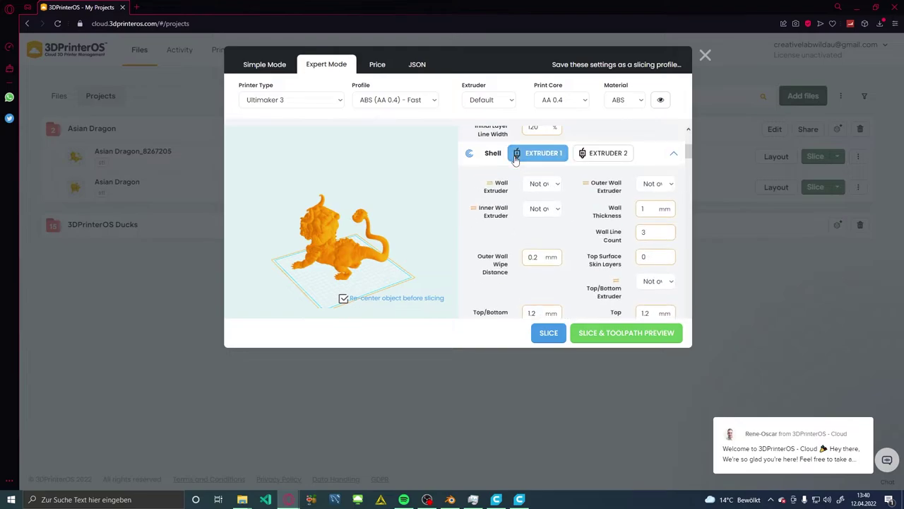
left_click(655, 332)
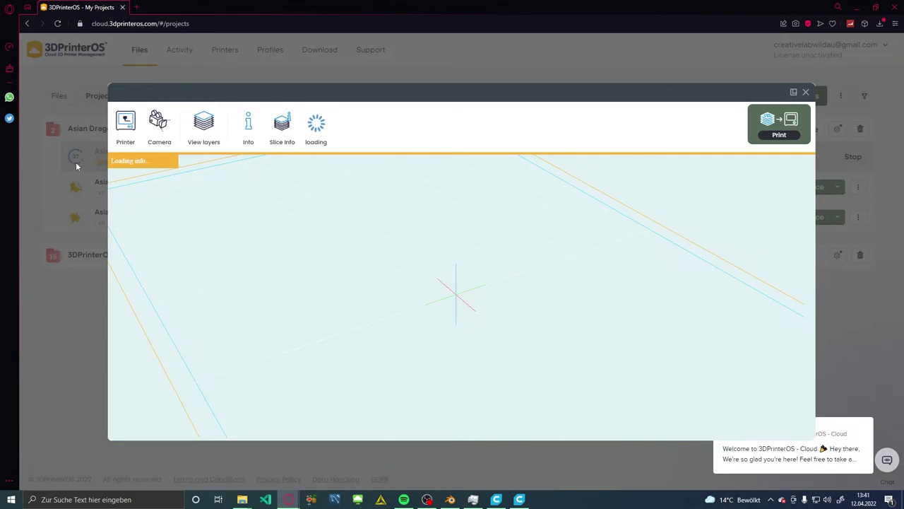
Step: Reopen the dragon gcode preview, limit the toolpath to layer 189, and zoom and orbit it
left_click(806, 92)
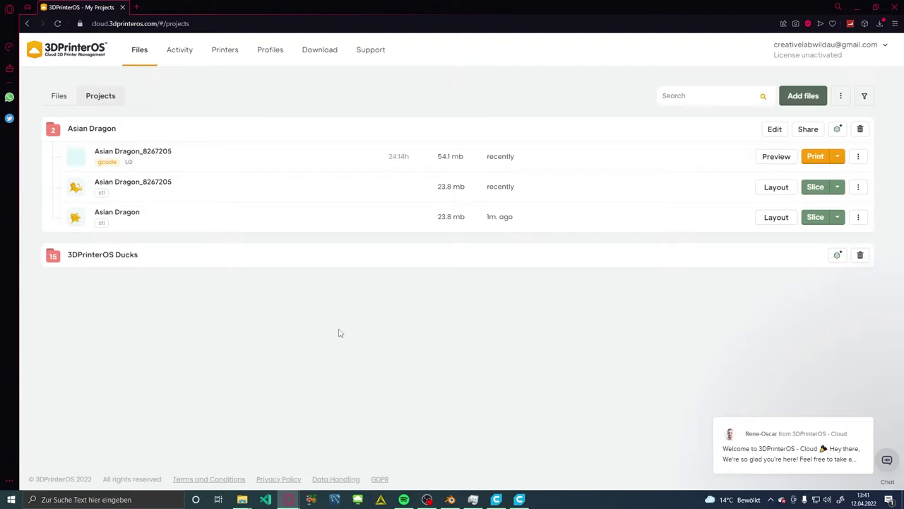
mouse_move(418, 156)
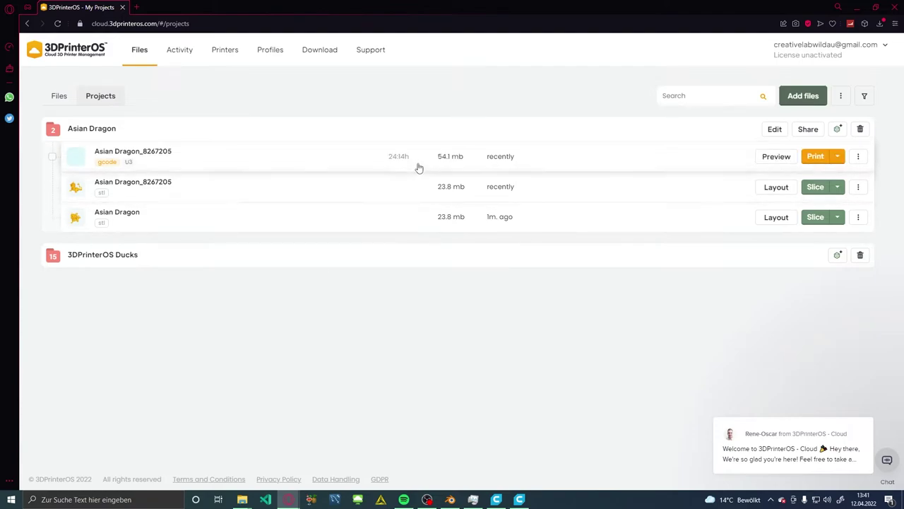
left_click(418, 167)
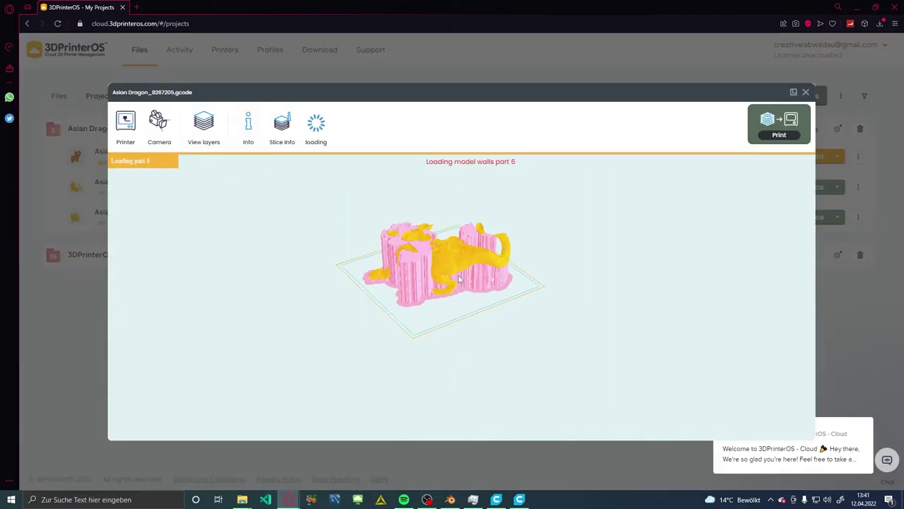
mouse_move(796, 200)
left_mouse_down()
mouse_move(686, 224)
mouse_move(795, 219)
mouse_move(727, 212)
left_mouse_up()
left_click_drag(600, 277, 495, 353)
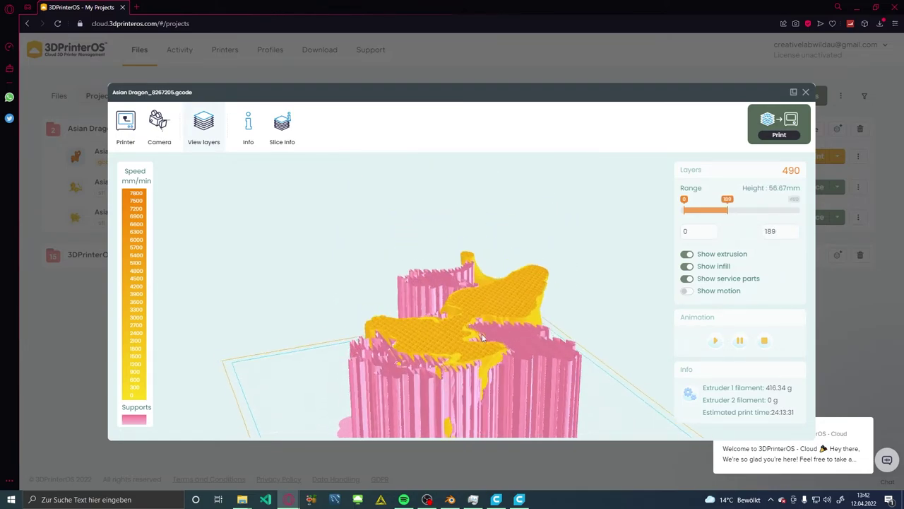
scroll(480, 403, "up", 5)
scroll(486, 390, "up", 2)
mouse_move(468, 266)
left_mouse_down()
mouse_move(510, 337)
mouse_move(529, 324)
left_mouse_up()
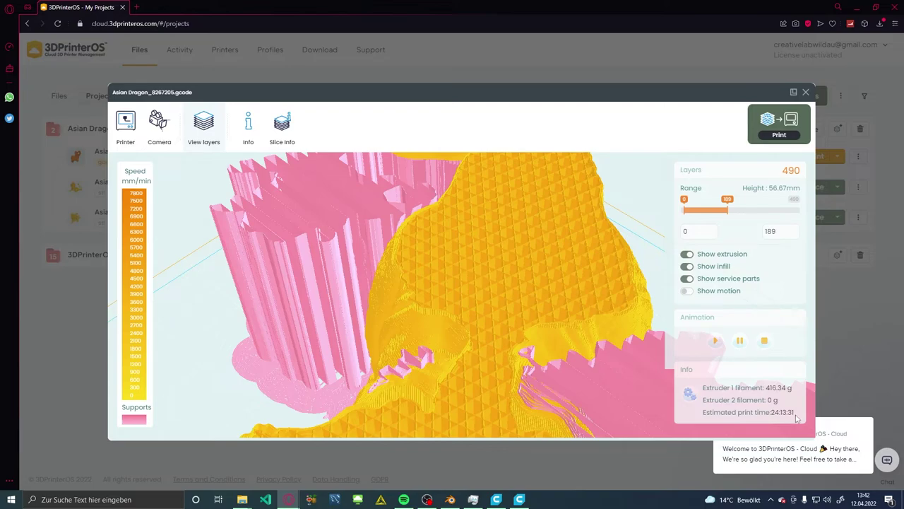
Step: Close the toolpath preview, check the gcode file's action menu, and return to Cura
left_click(807, 92)
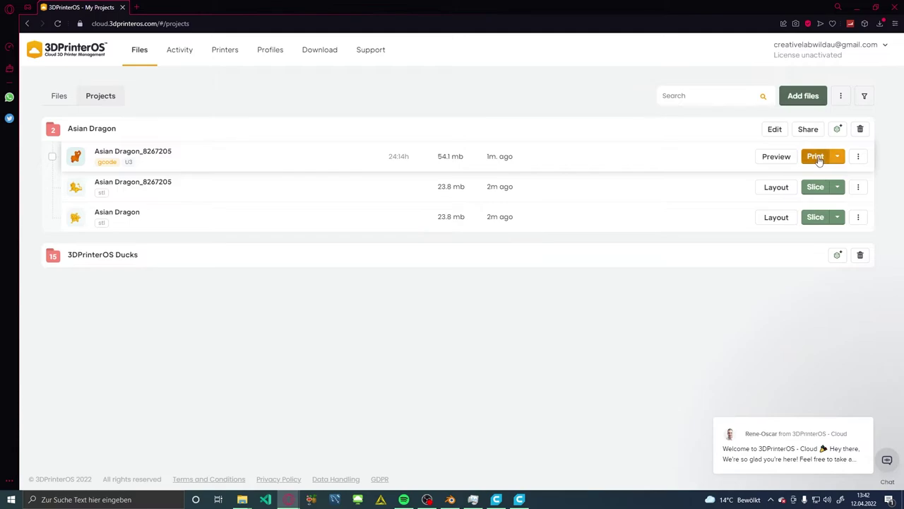
left_click(858, 157)
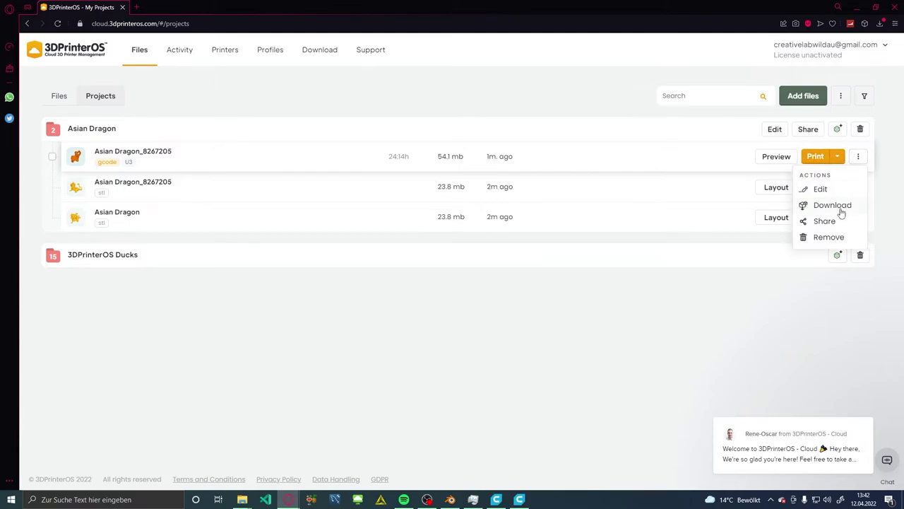
left_click(674, 278)
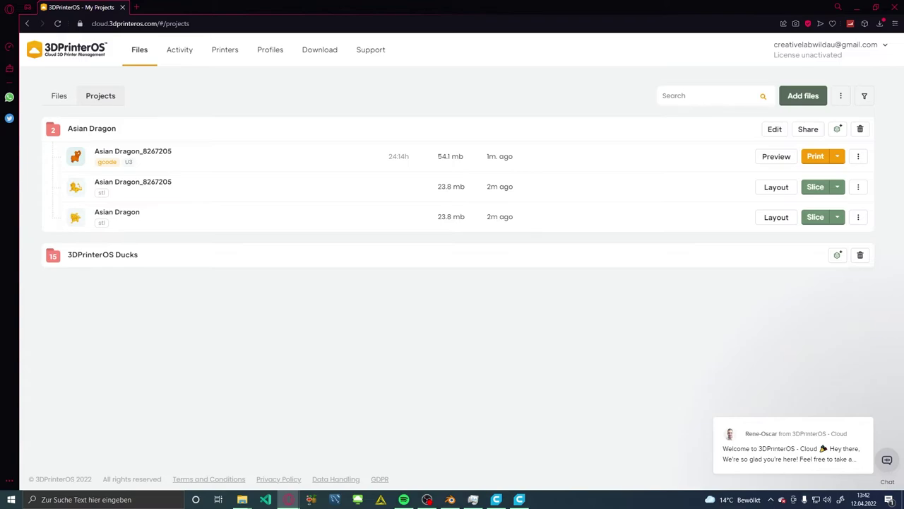
key("alt+Tab")
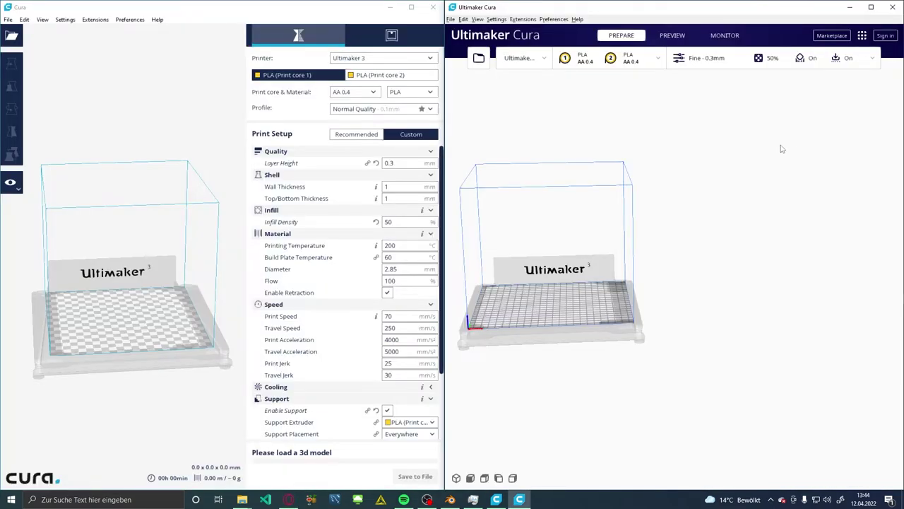
Step: Open the Add Printer dialog in both the older and newer Cura windows
left_click(266, 82)
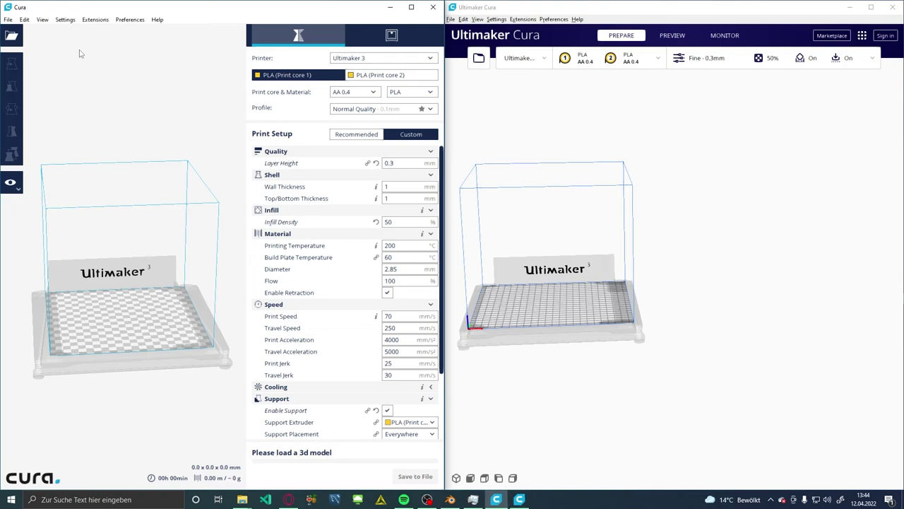
left_click(8, 20)
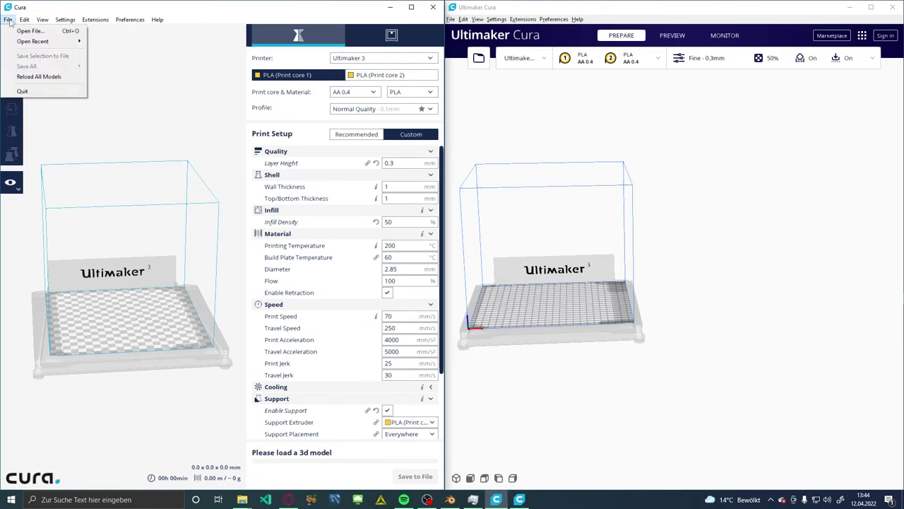
left_click(9, 22)
left_click(350, 60)
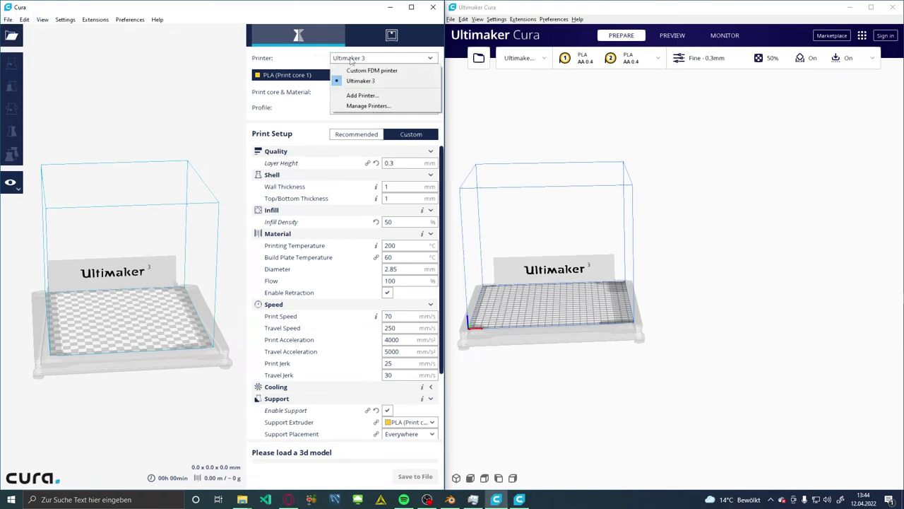
left_click(355, 97)
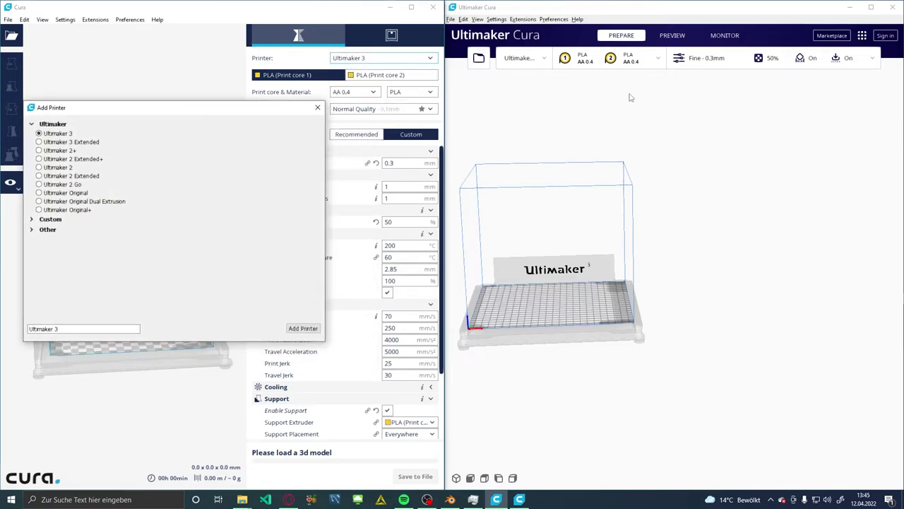
left_click(523, 57)
left_click(551, 111)
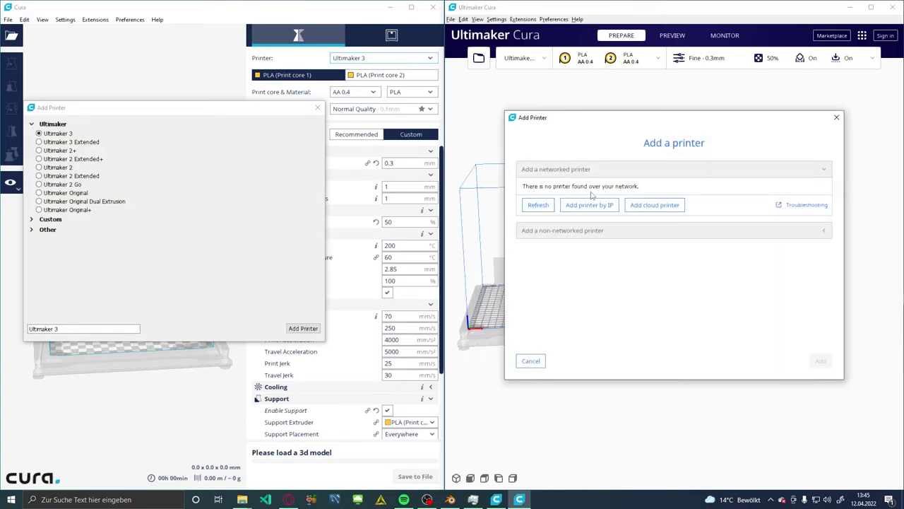
Step: Browse the Other, Ultimaker, Custom and non-networked printer lists, then close the older Cura's dialog
left_click(44, 229)
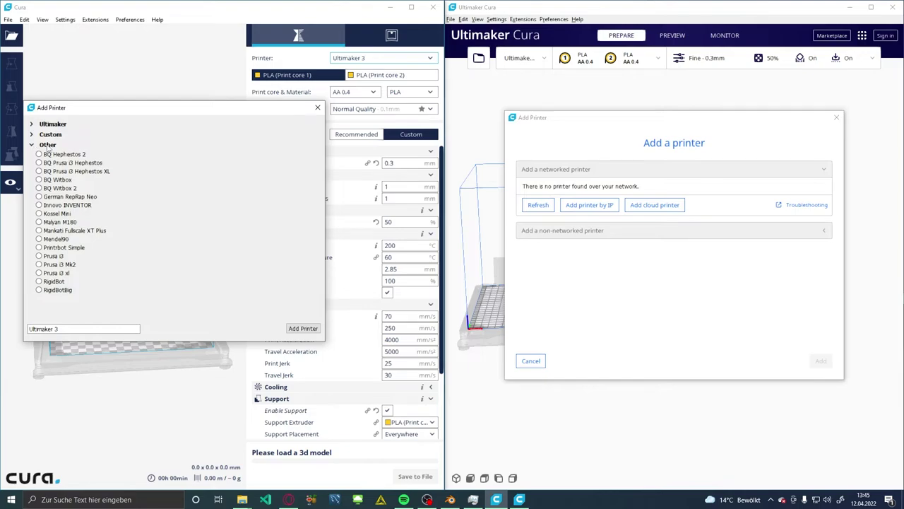
left_click(60, 126)
left_click(569, 231)
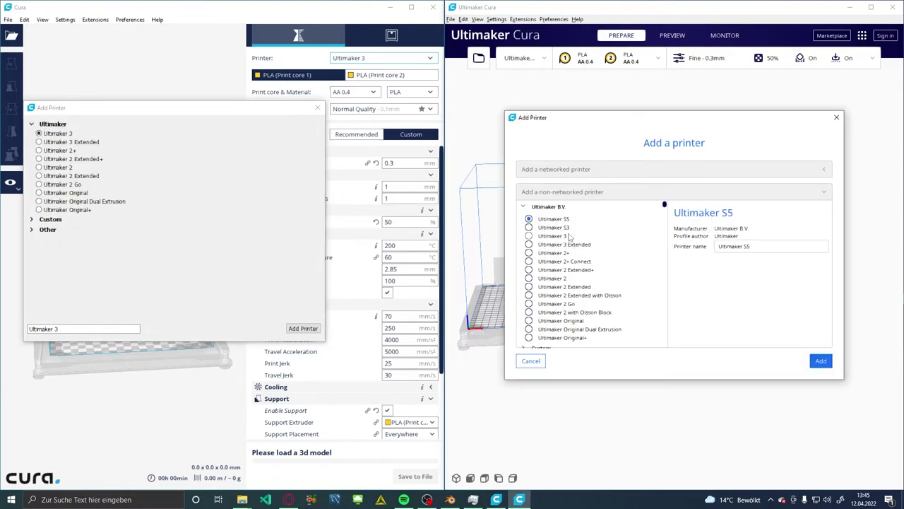
scroll(569, 237, "down", 2)
scroll(571, 238, "down", 2)
scroll(572, 239, "down", 3)
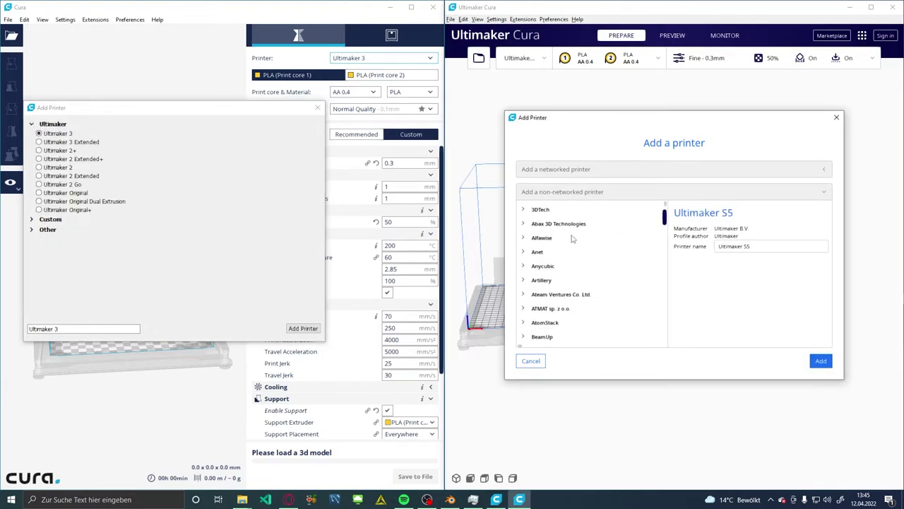
scroll(573, 239, "down", 2)
scroll(573, 238, "down", 3)
scroll(574, 238, "down", 2)
scroll(636, 248, "down", 3)
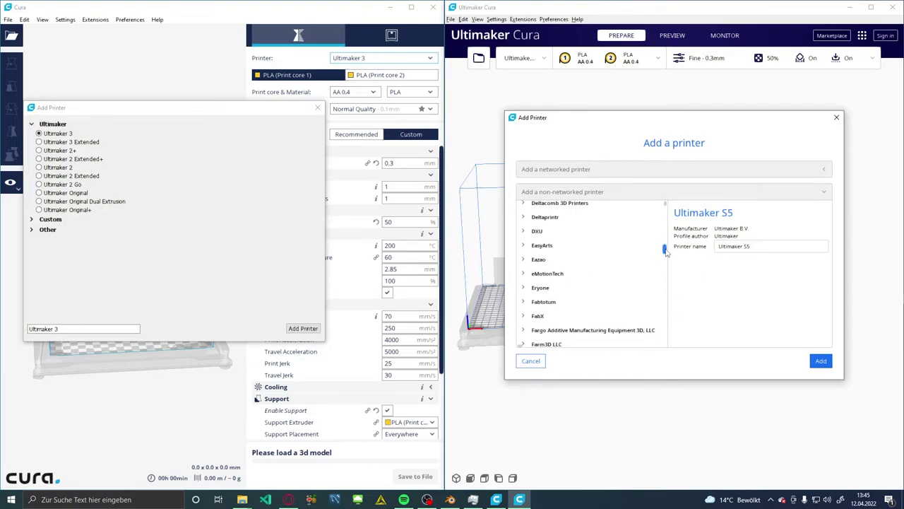
scroll(665, 260, "down", 3)
left_click_drag(665, 259, 664, 339)
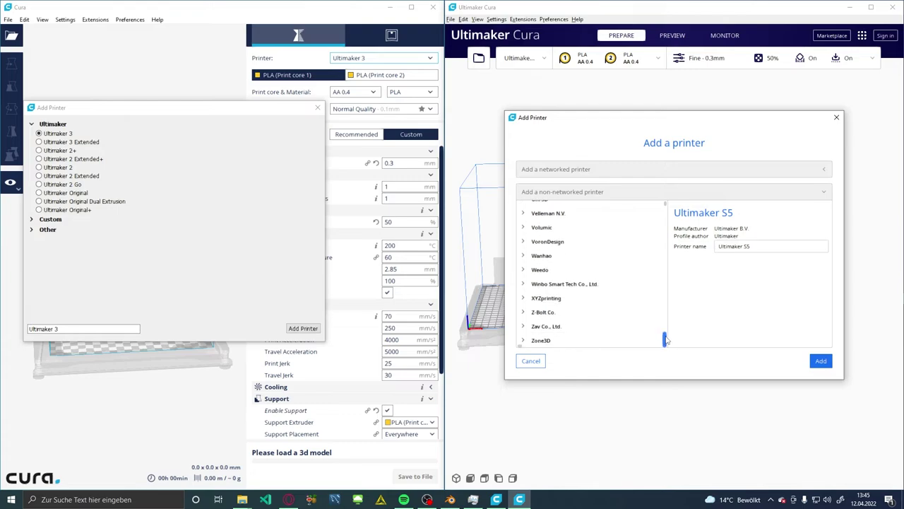
left_click(43, 221)
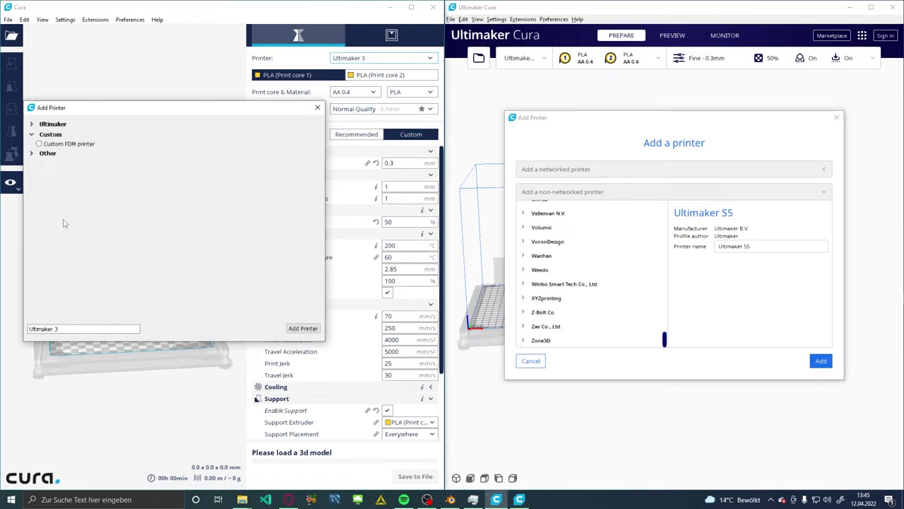
left_click(32, 154)
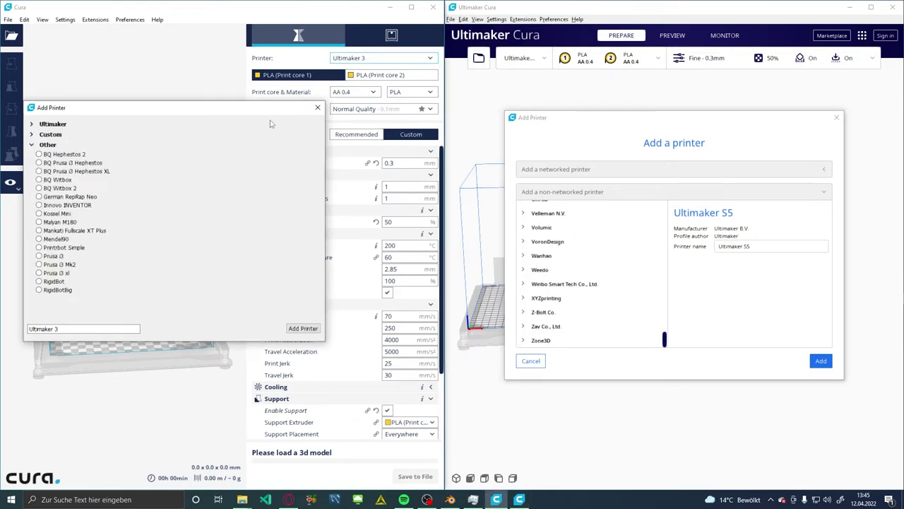
left_click(317, 108)
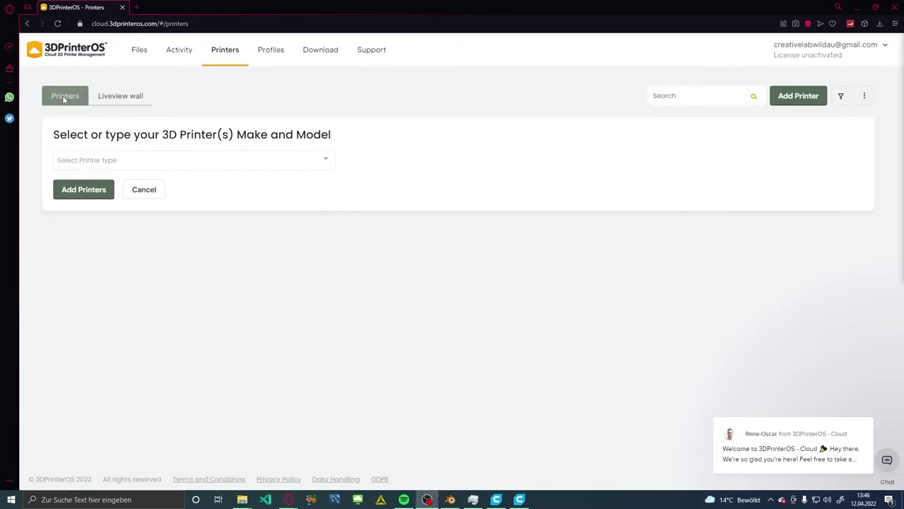
Step: Search the printer type list for Makerb, Ultimaker and Sigma, clearing each search
left_click(71, 162)
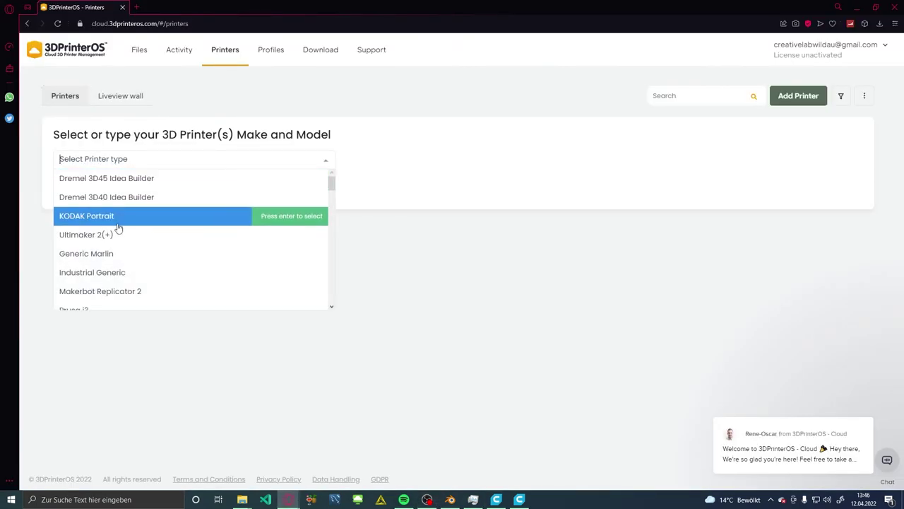
type("Maker")
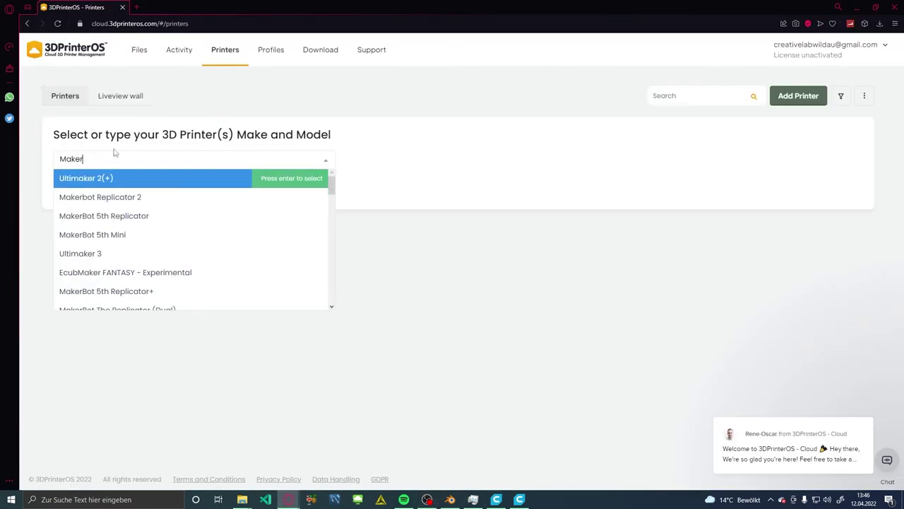
type("b")
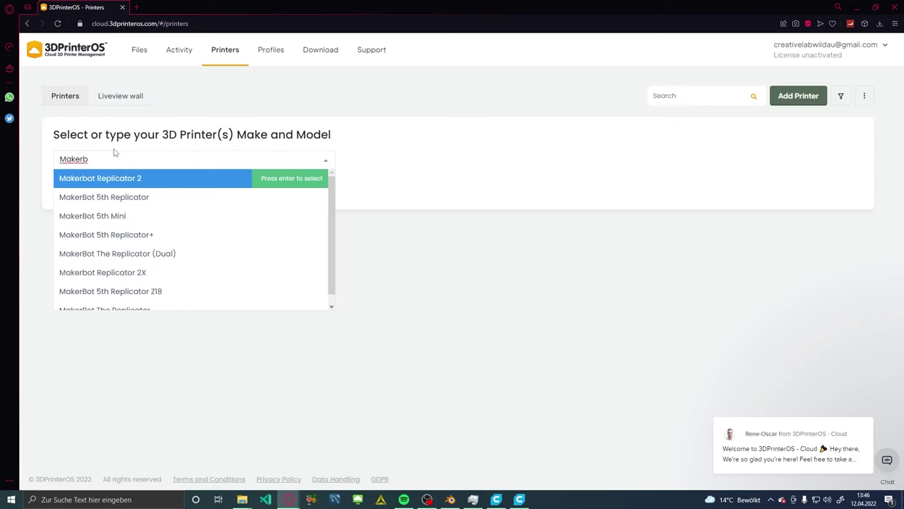
key("BackSpace")
key("BackSpace")
key("BackSpace")
key("BackSpace")
type("Ulti")
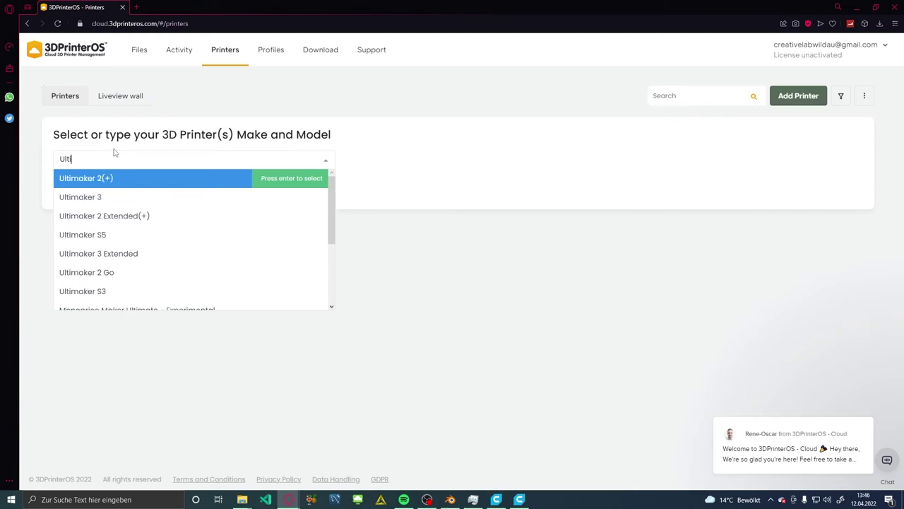
type("maker")
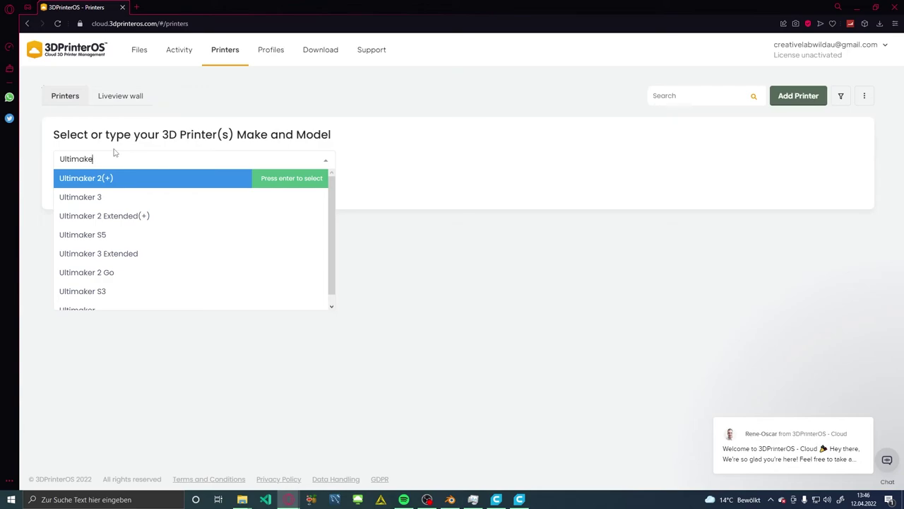
key("BackSpace")
key("BackSpace")
key("BackSpace")
type("Sig")
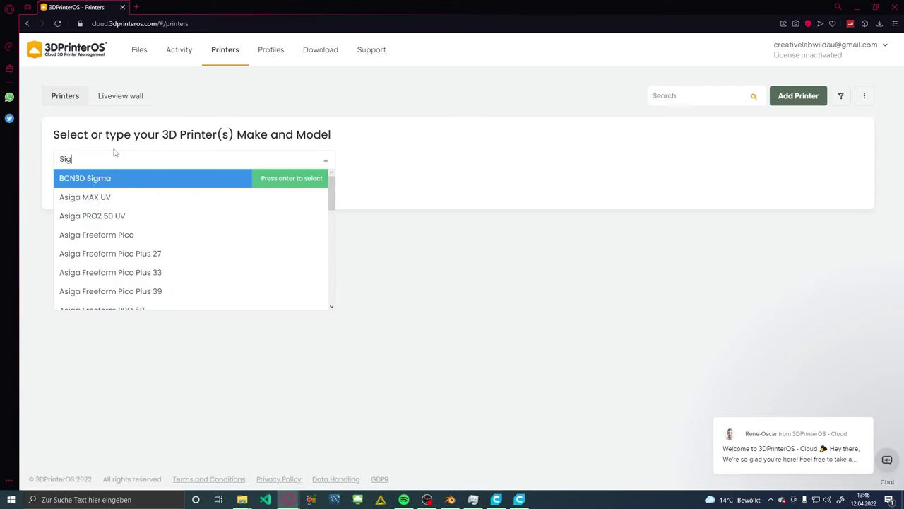
type("ma")
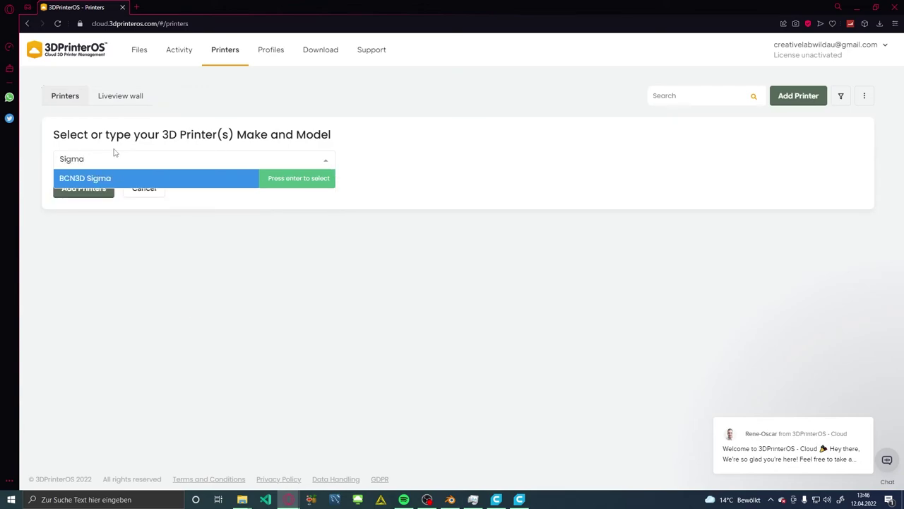
key("BackSpace")
key("BackSpace")
key("BackSpace")
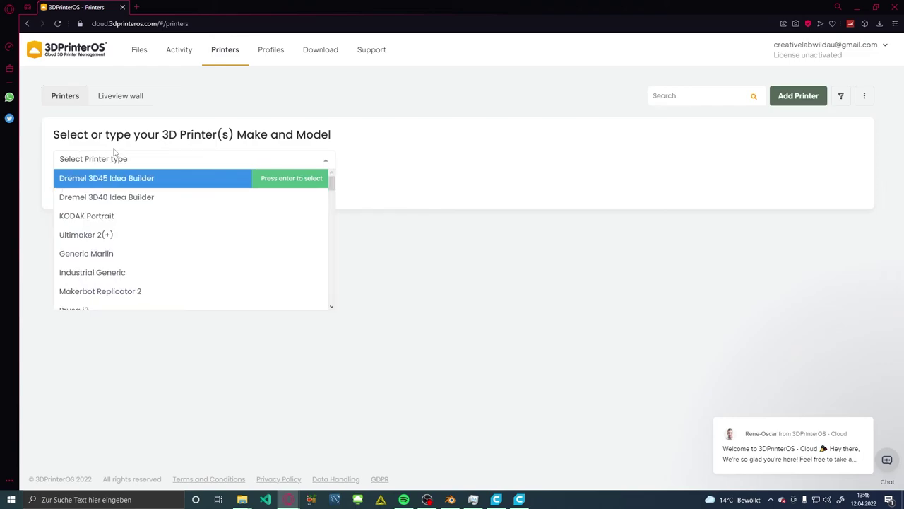